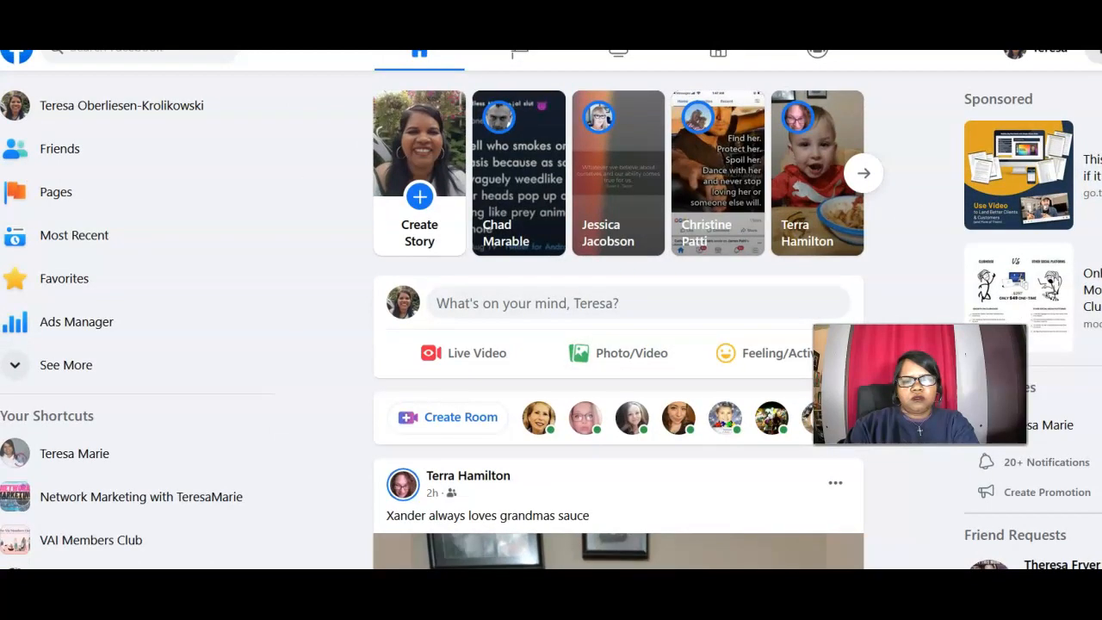
pyautogui.moveTo(623, 611)
pyautogui.click(711, 573)
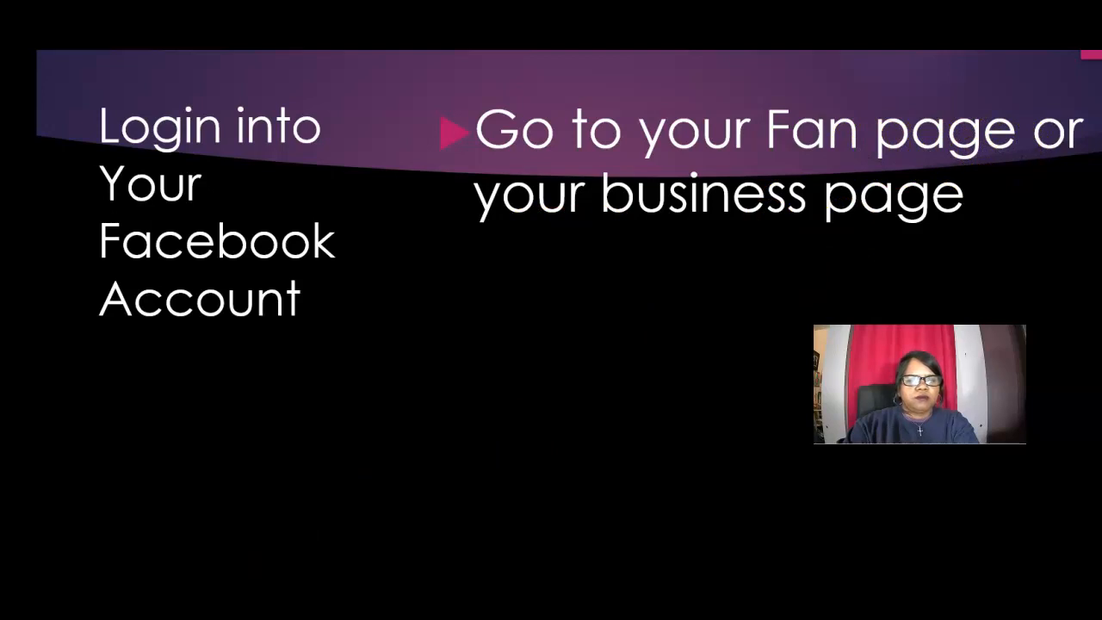
pyautogui.hotkey('alt', 'Tab')
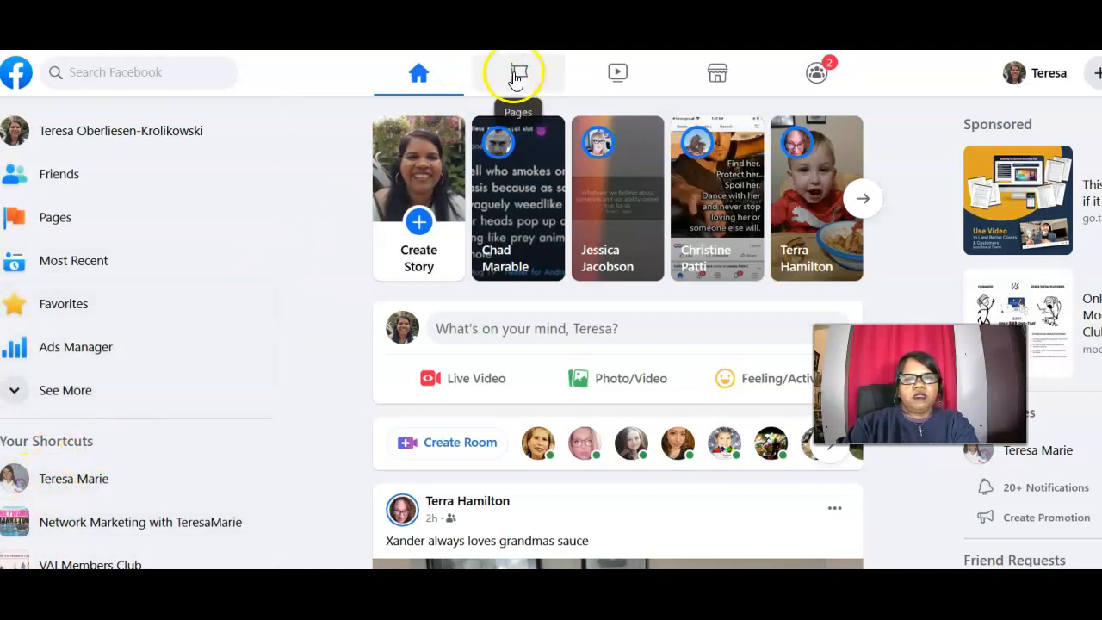
pyautogui.click(458, 464)
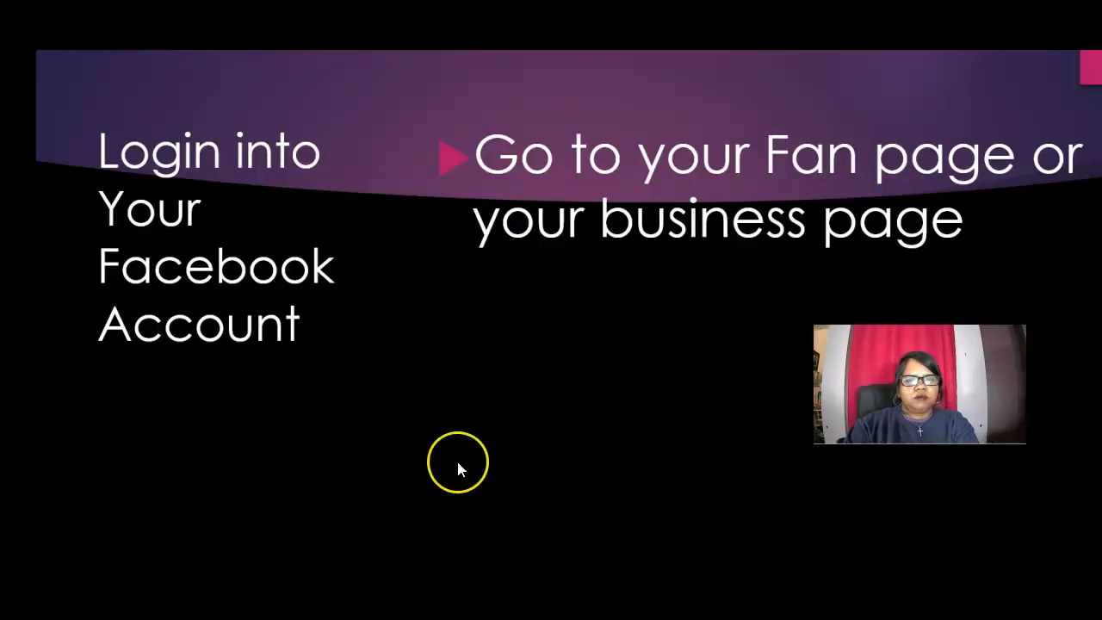
pyautogui.click(458, 464)
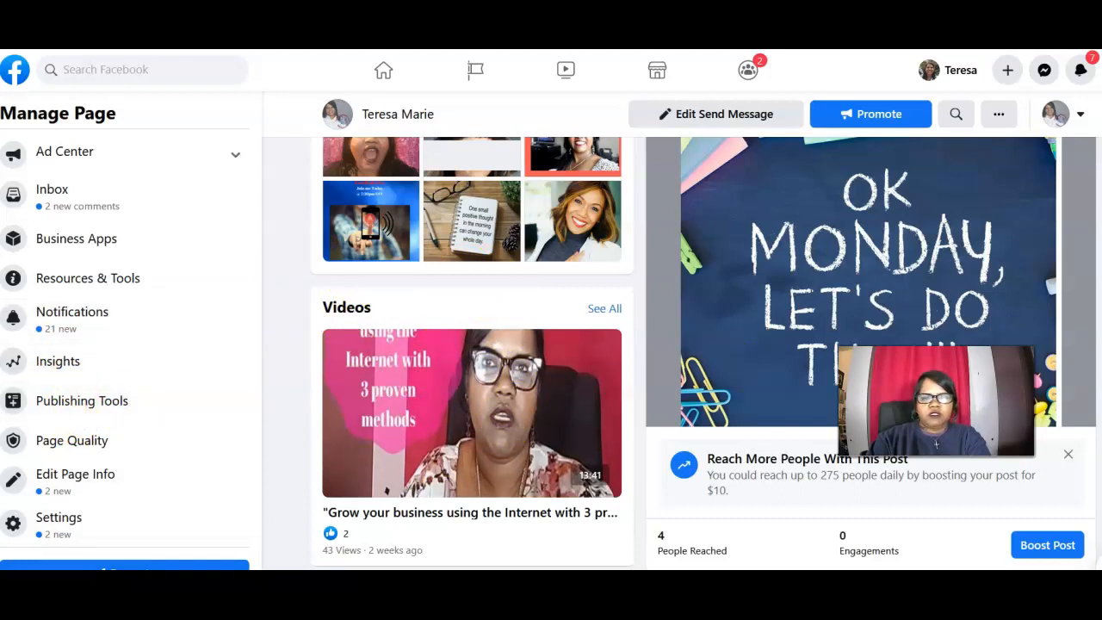
# Open the publishing tools of the business page
pyautogui.scroll(-5, 591, 313)
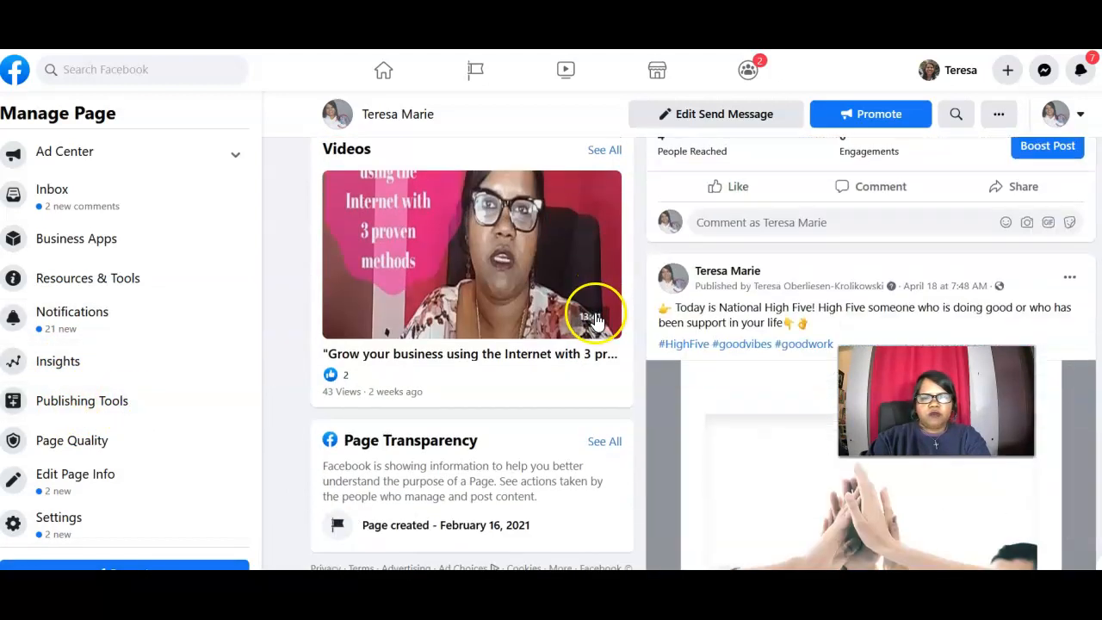
pyautogui.scroll(15, 600, 325)
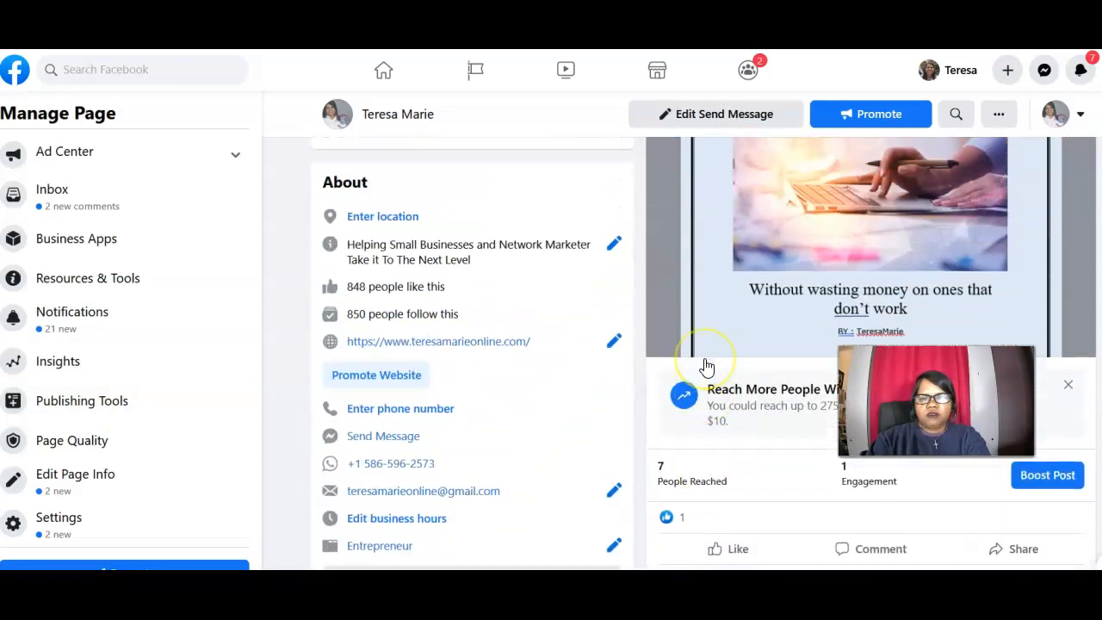
pyautogui.scroll(3, 707, 368)
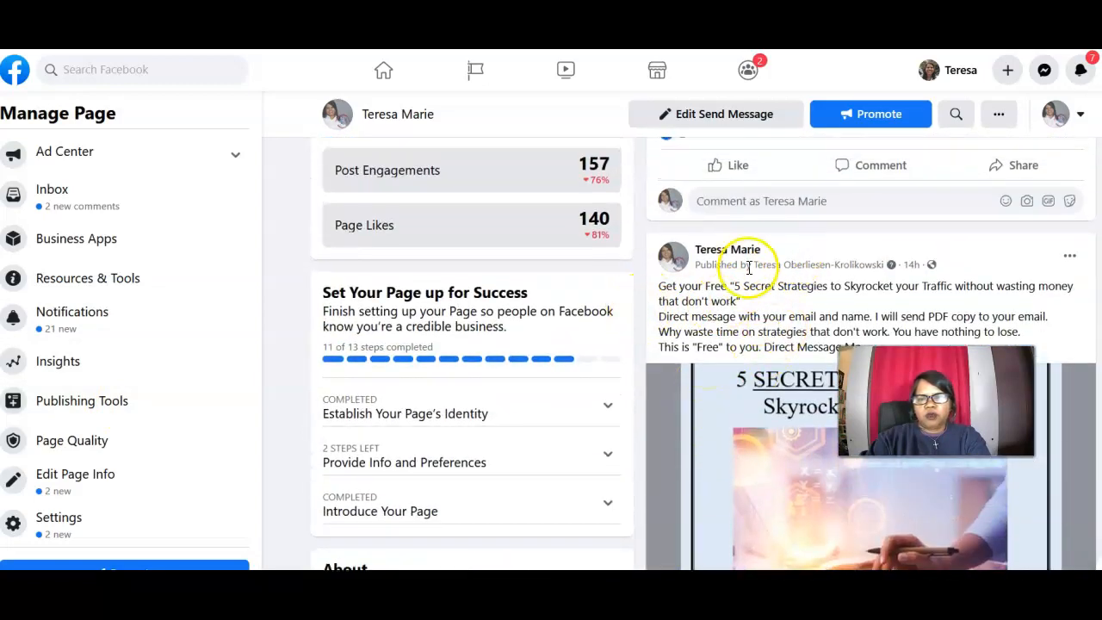
pyautogui.scroll(10, 784, 326)
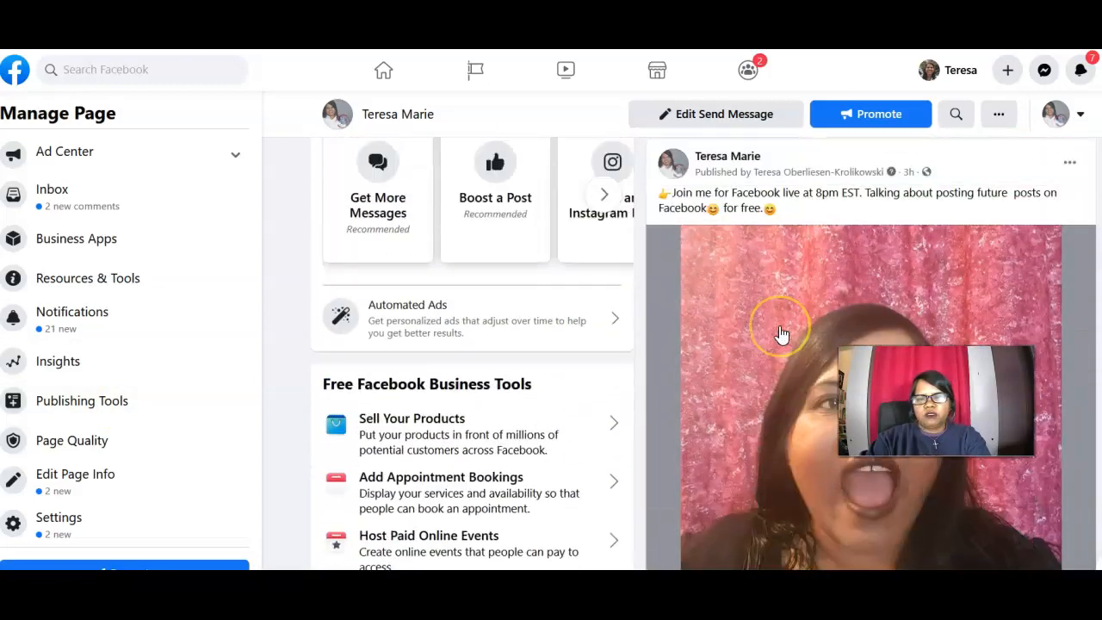
pyautogui.scroll(5, 782, 334)
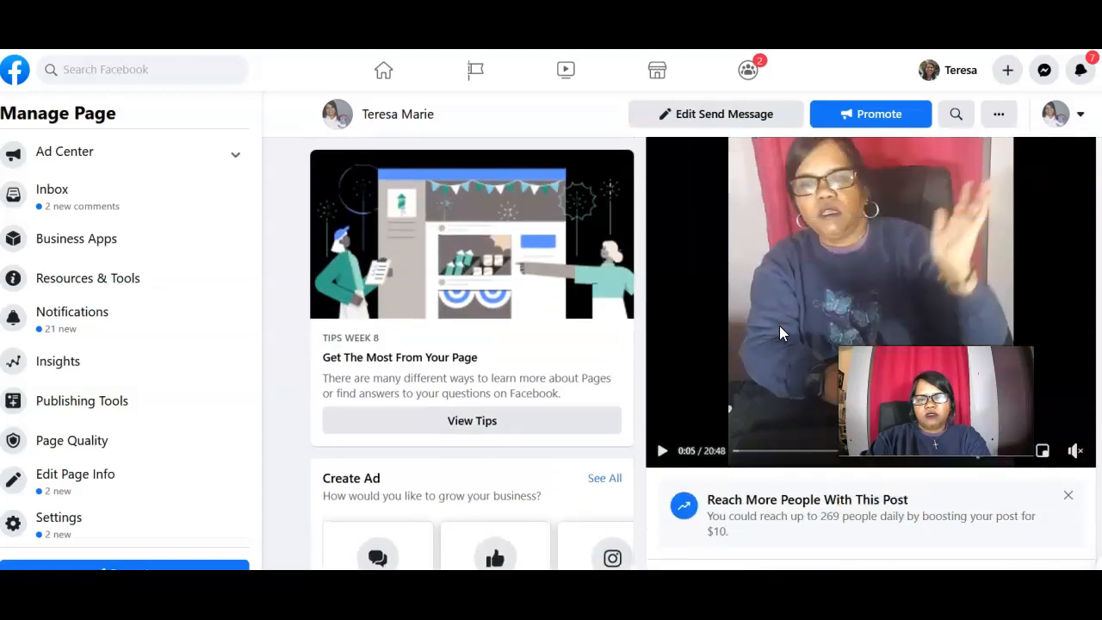
pyautogui.scroll(-5, 781, 335)
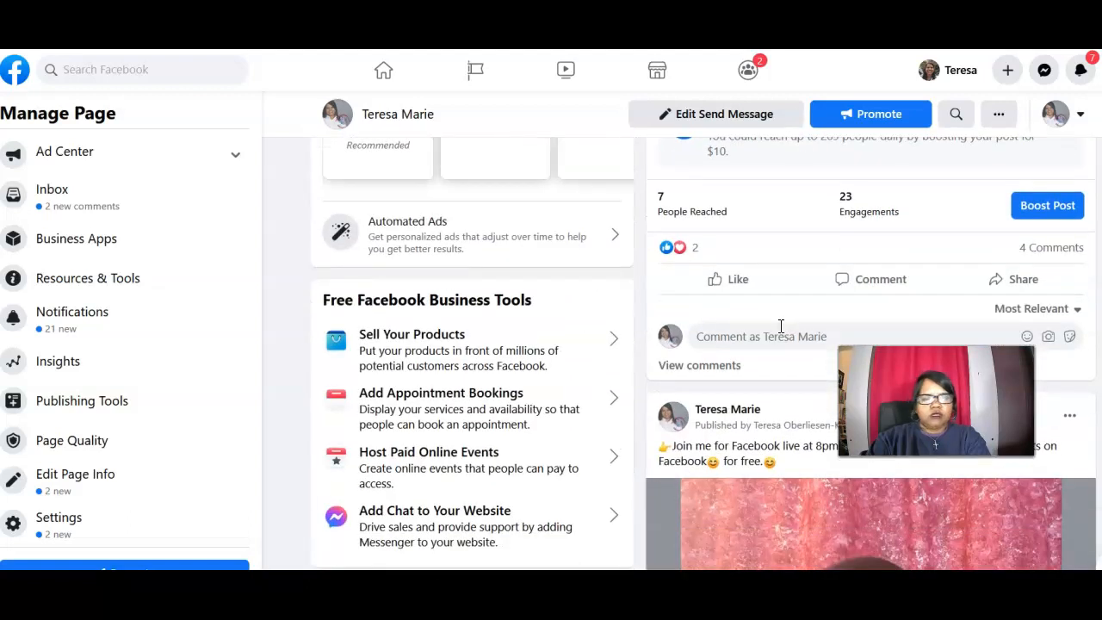
pyautogui.click(75, 412)
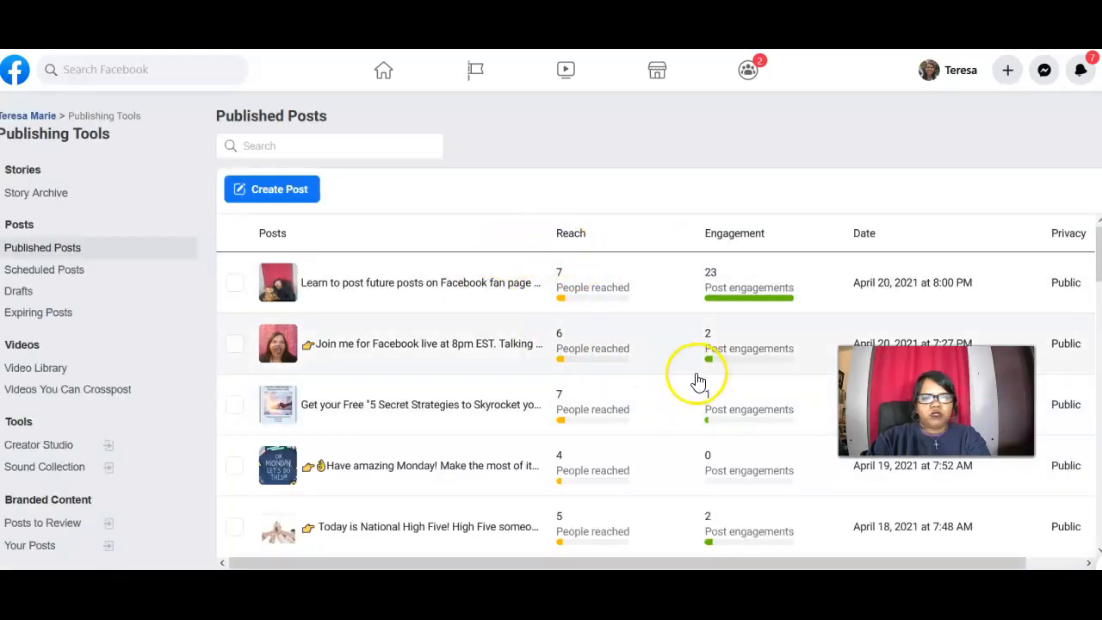
# Review the page's published posts, with their reach and engagement, down to the oldest entries
pyautogui.scroll(-5, 699, 382)
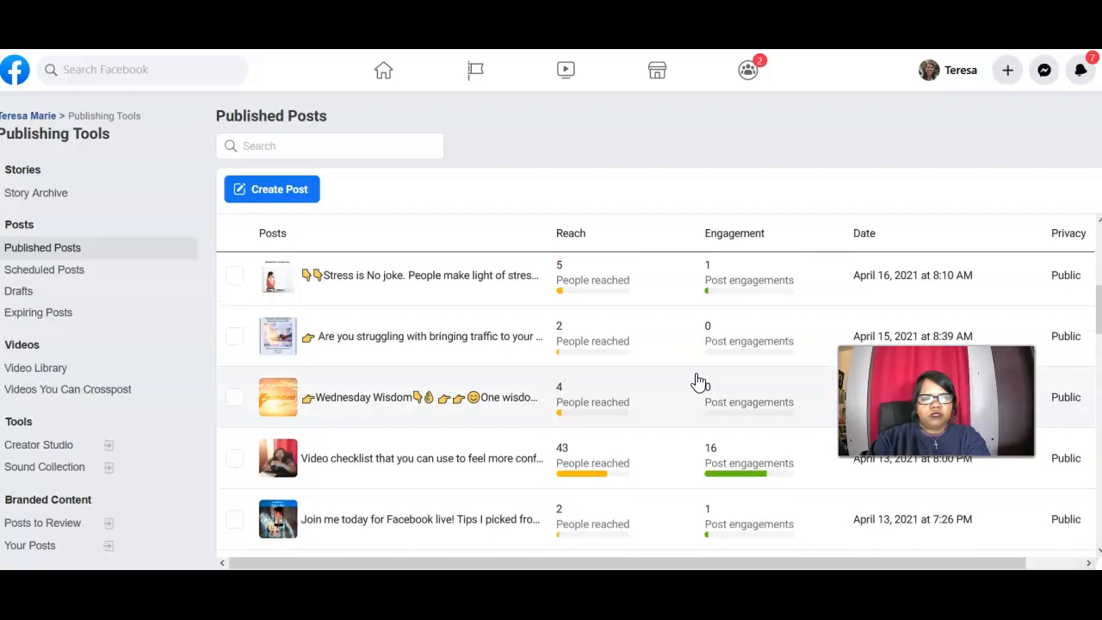
pyautogui.scroll(-8, 698, 382)
pyautogui.scroll(-3, 698, 381)
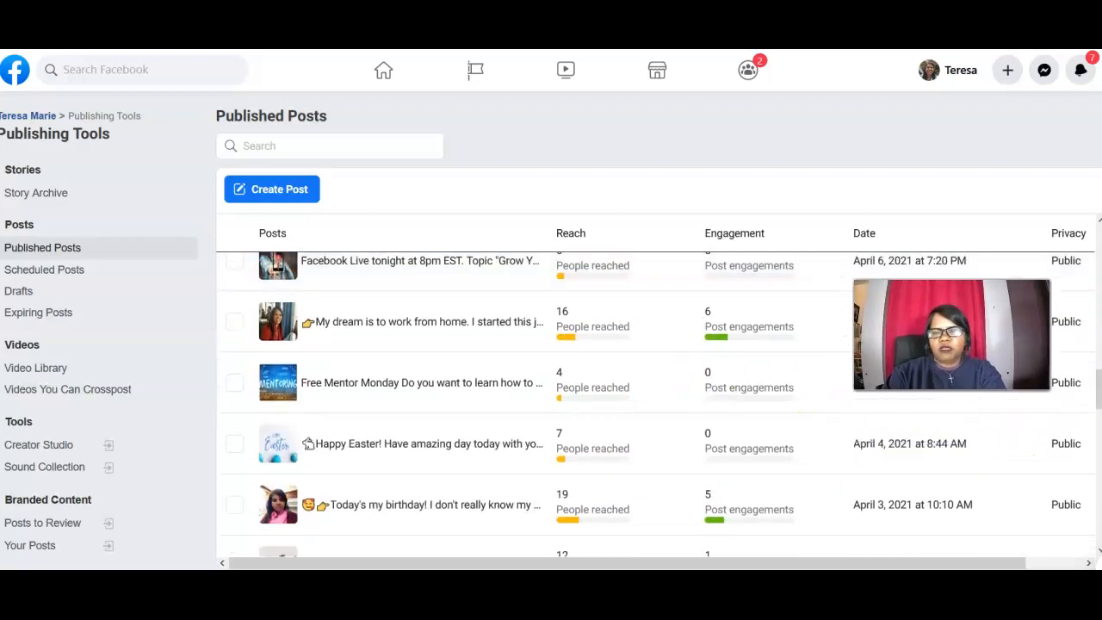
pyautogui.scroll(-1, 648, 414)
pyautogui.scroll(-8, 648, 413)
pyautogui.scroll(-10, 643, 413)
pyautogui.scroll(-2, 844, 465)
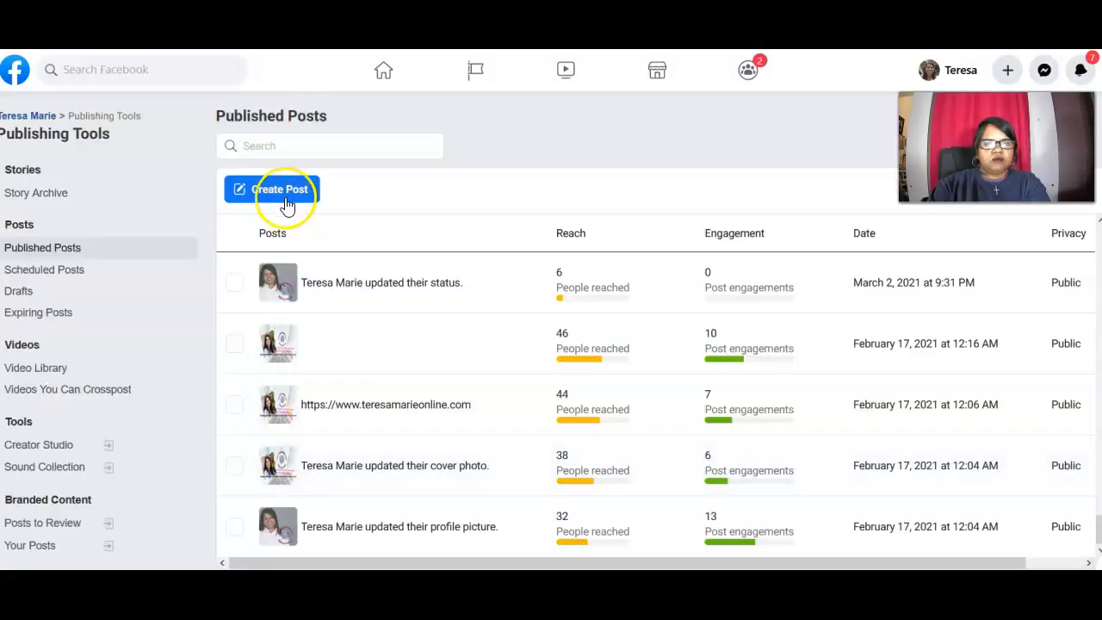
# Create a new post for the page and start adding a photo to it
pyautogui.click(285, 197)
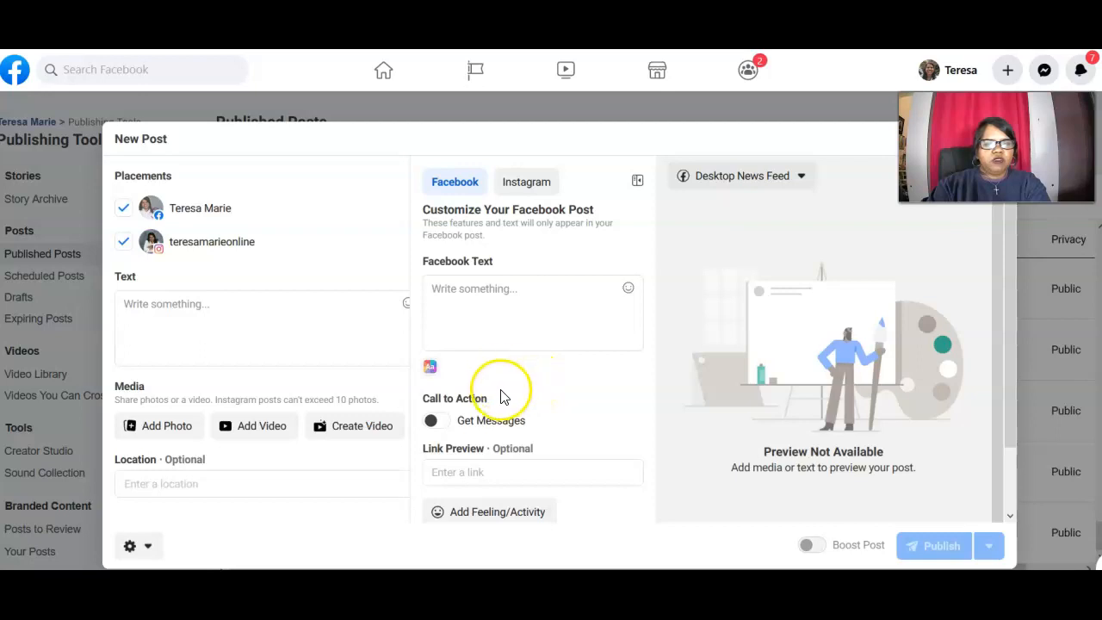
pyautogui.click(161, 436)
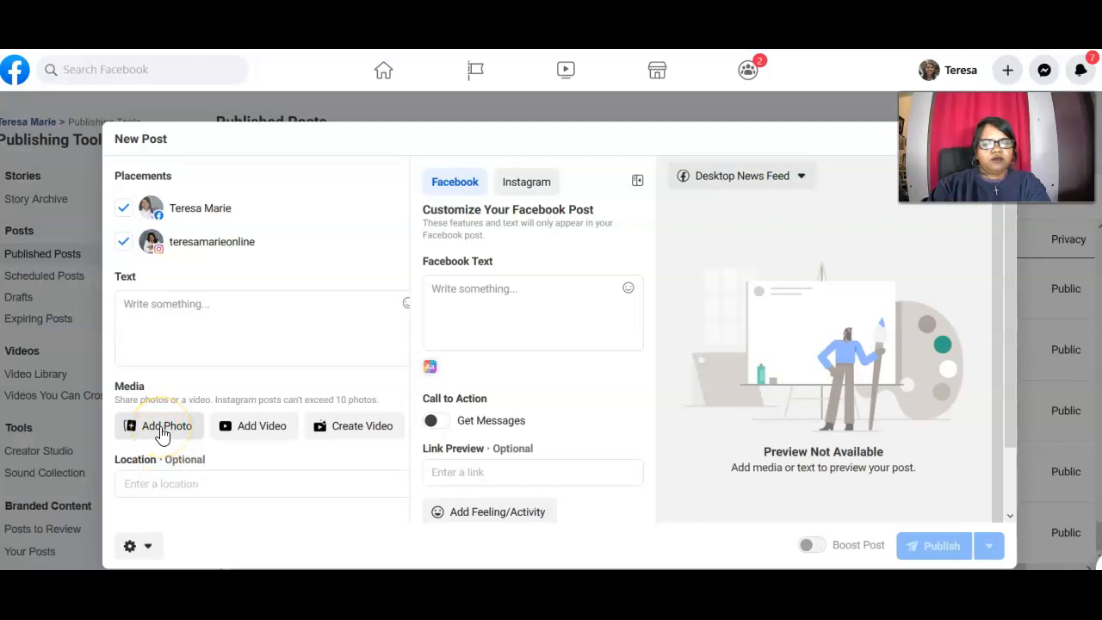
pyautogui.click(86, 515)
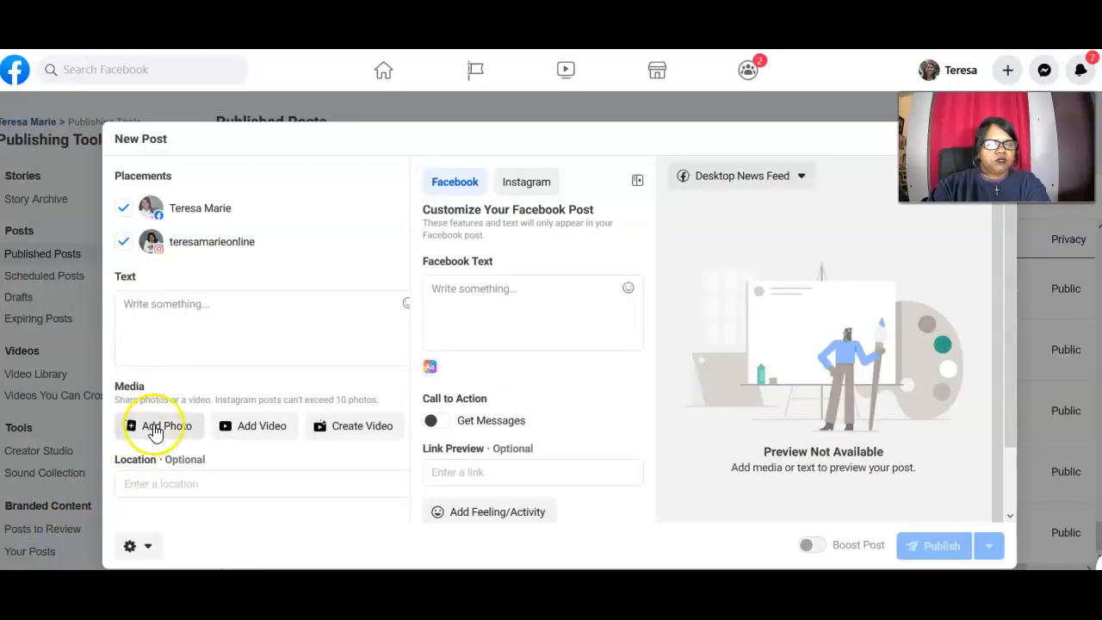
pyautogui.click(163, 425)
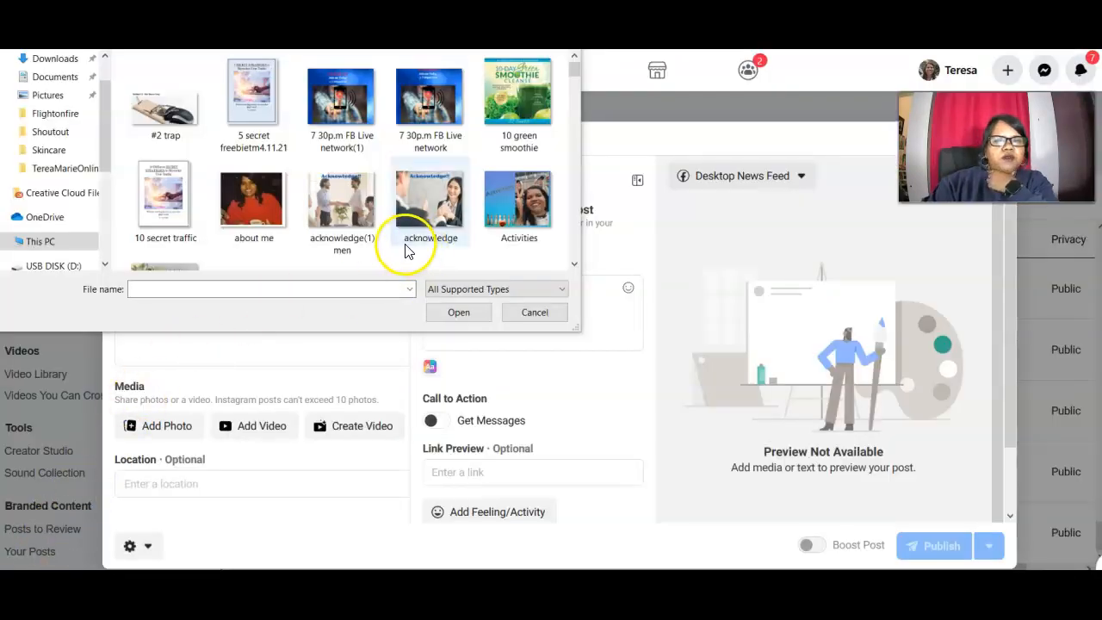
# Bring the whole file upload dialog into view and open the TereaMarieOnline folder inside Pictures
pyautogui.scroll(-1, 444, 224)
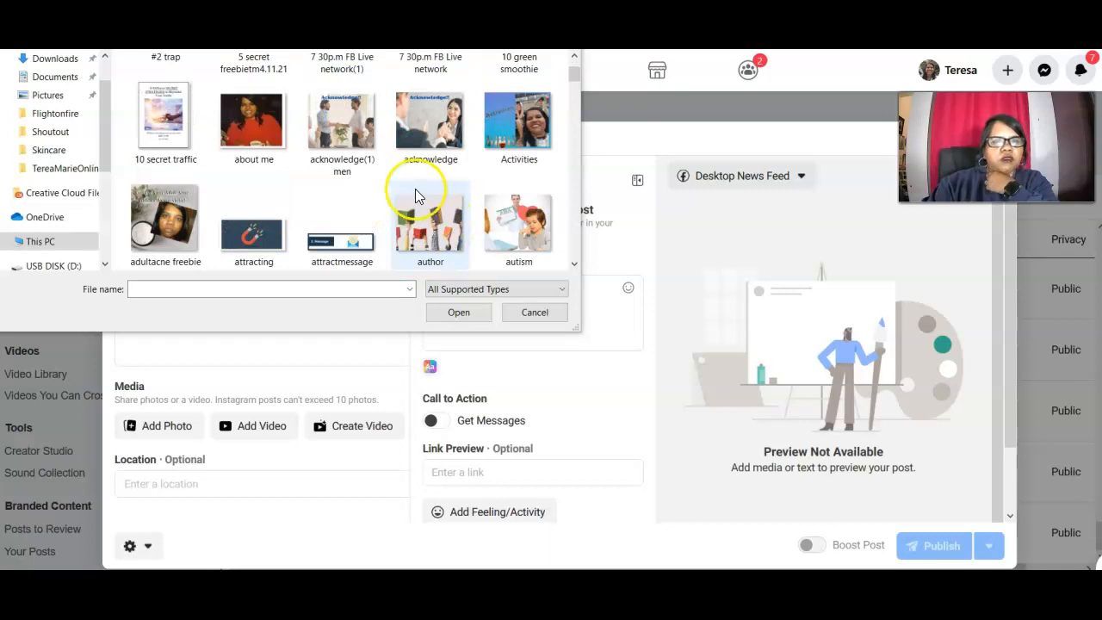
pyautogui.scroll(1, 412, 197)
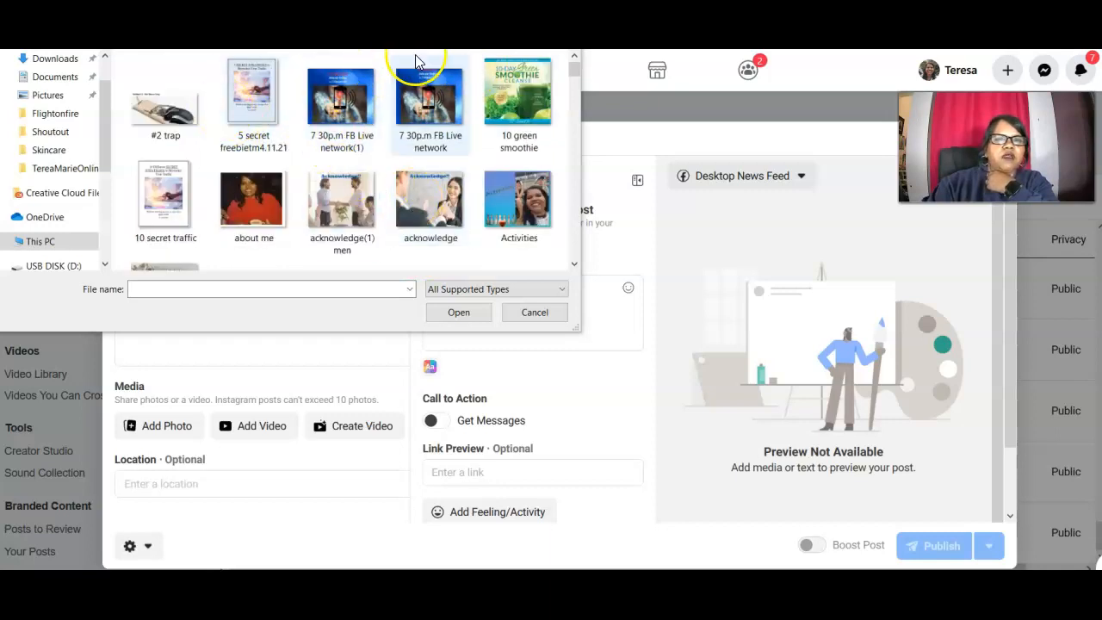
pyautogui.click(302, 293)
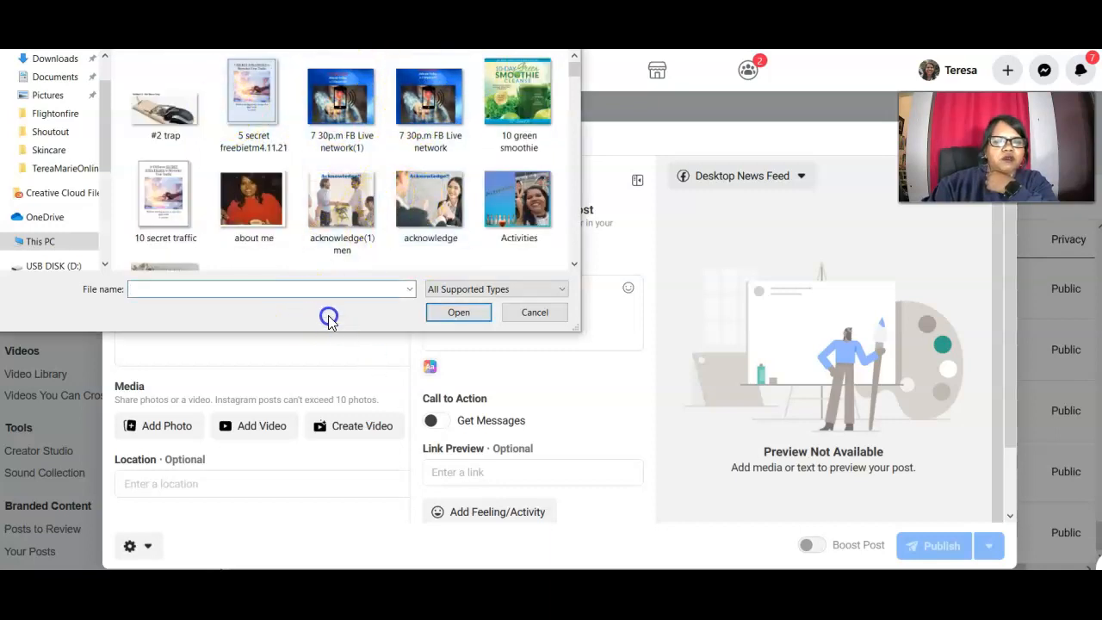
pyautogui.moveTo(306, 0); pyautogui.dragTo(497, 152)
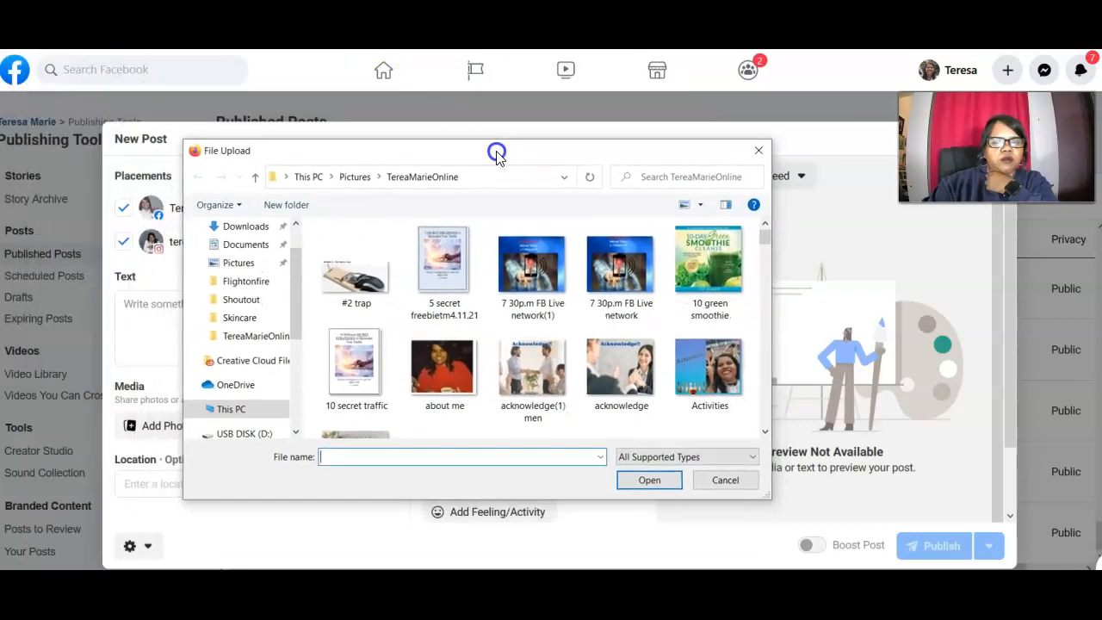
pyautogui.click(354, 178)
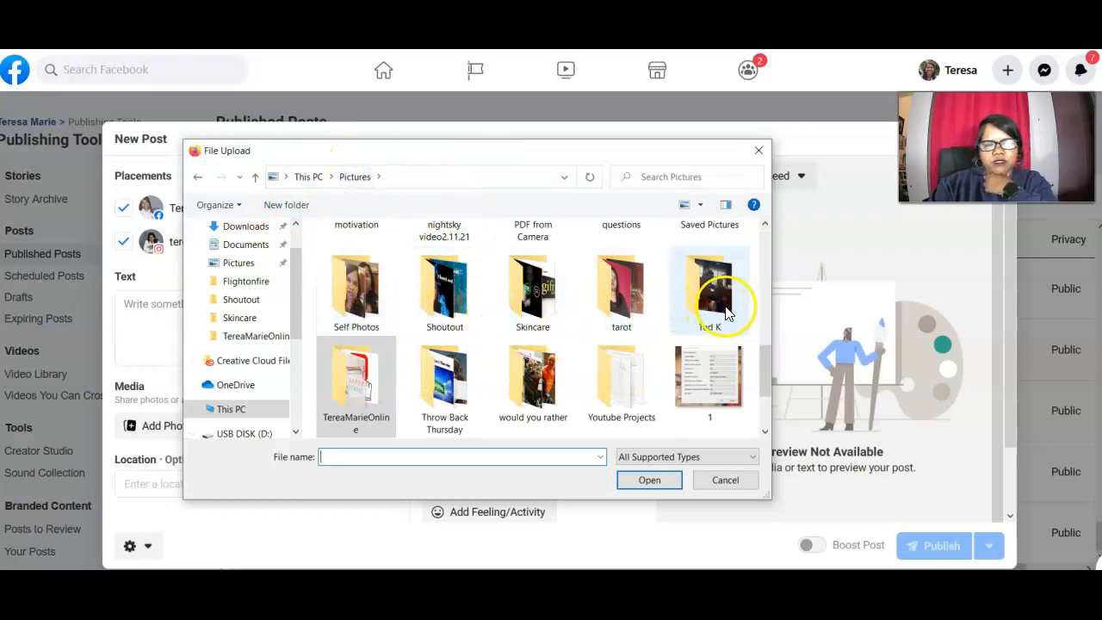
pyautogui.scroll(-1, 728, 315)
pyautogui.scroll(1, 727, 315)
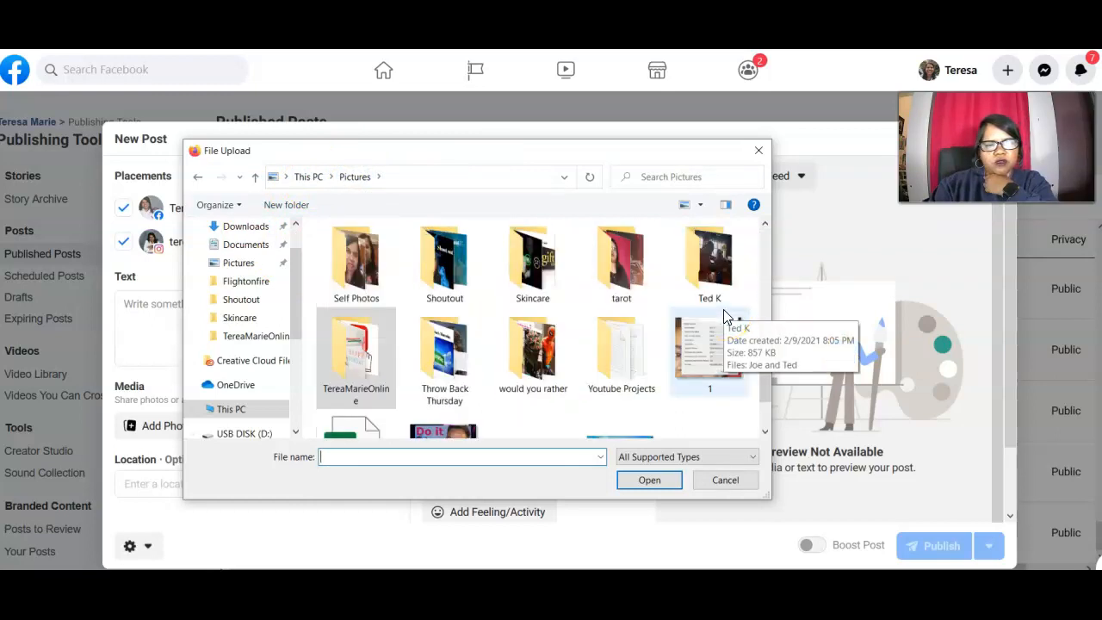
pyautogui.doubleClick(357, 372)
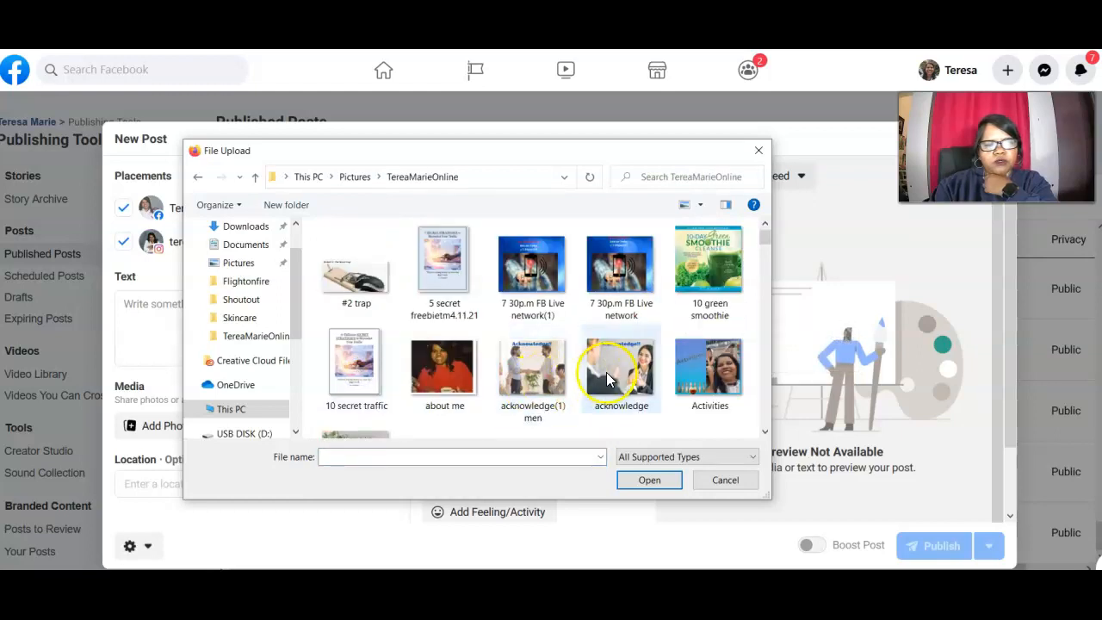
# Add the picture "FB LiveToday@ 8pm T.M.Network,Tuesday,Reminder" to the new post
pyautogui.scroll(-3, 606, 372)
pyautogui.scroll(-5, 607, 377)
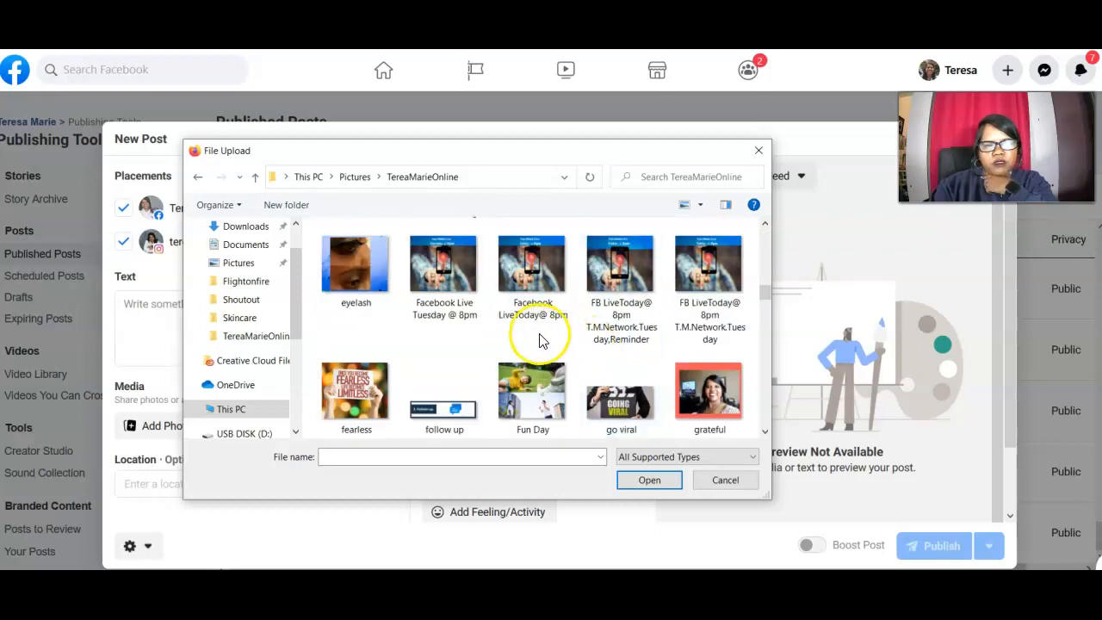
pyautogui.click(629, 311)
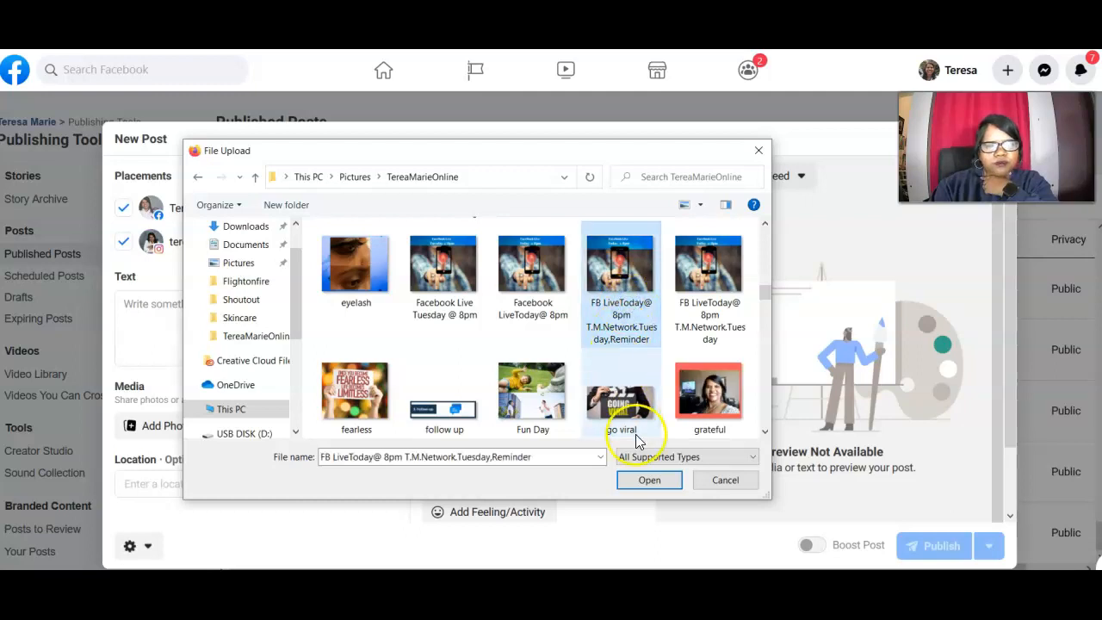
pyautogui.click(651, 487)
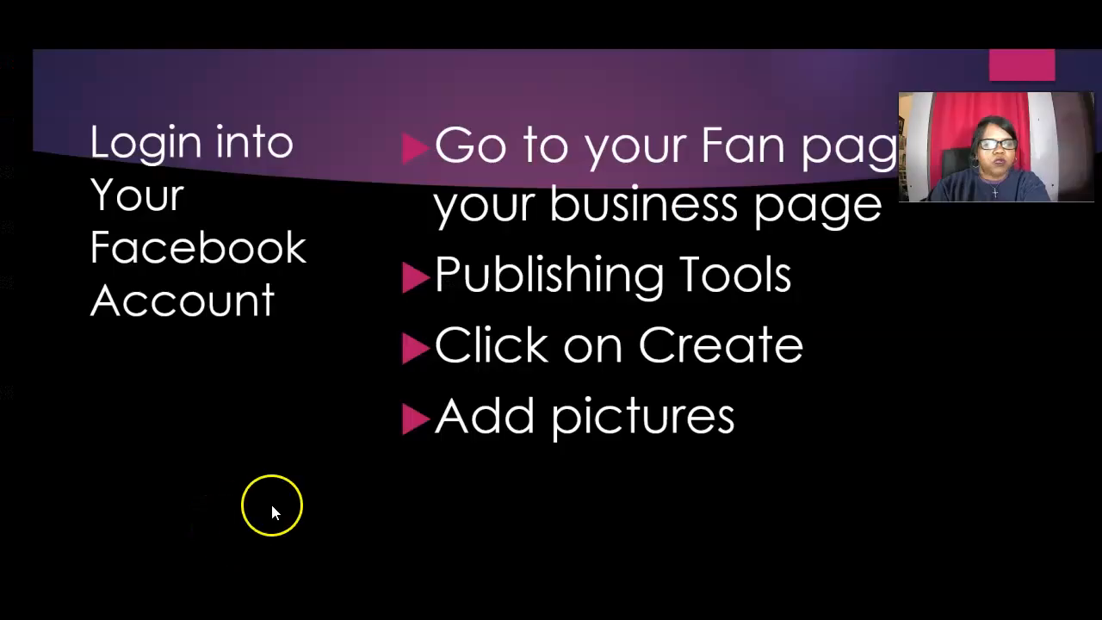
pyautogui.click(312, 494)
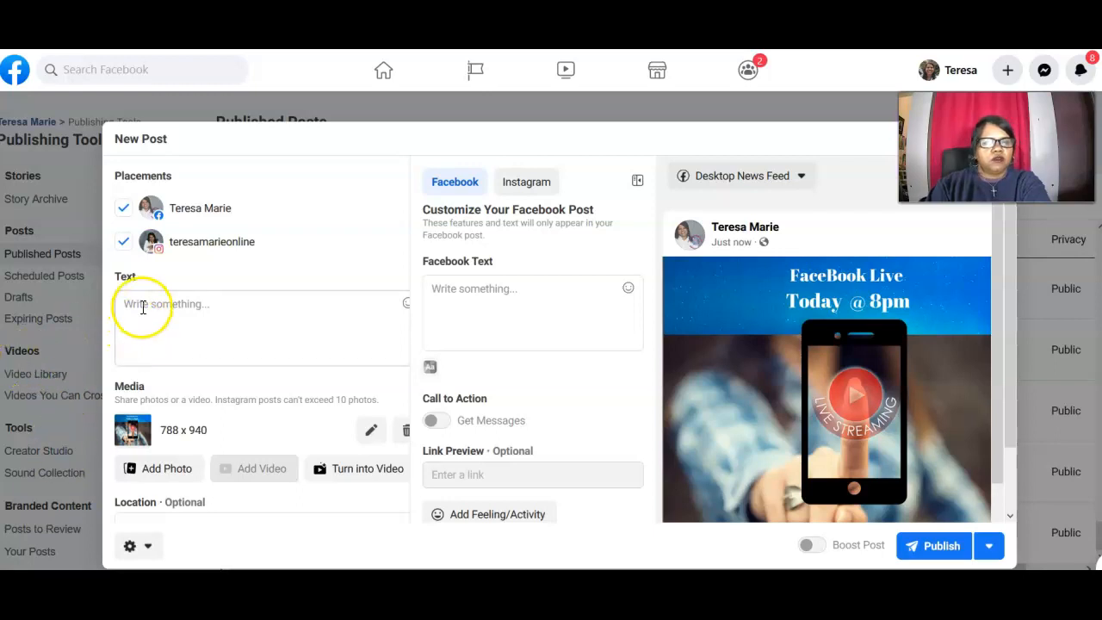
# Write "Join me Today for Facebook Live at 8pm EST" as the post's text
pyautogui.click(140, 305)
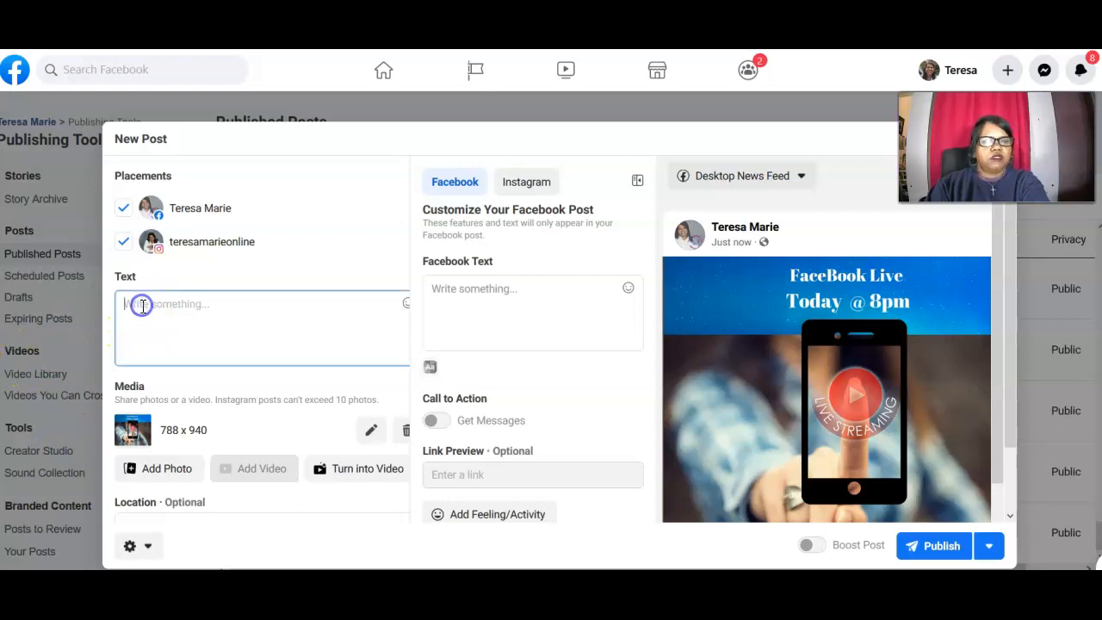
pyautogui.write('Join Me For')
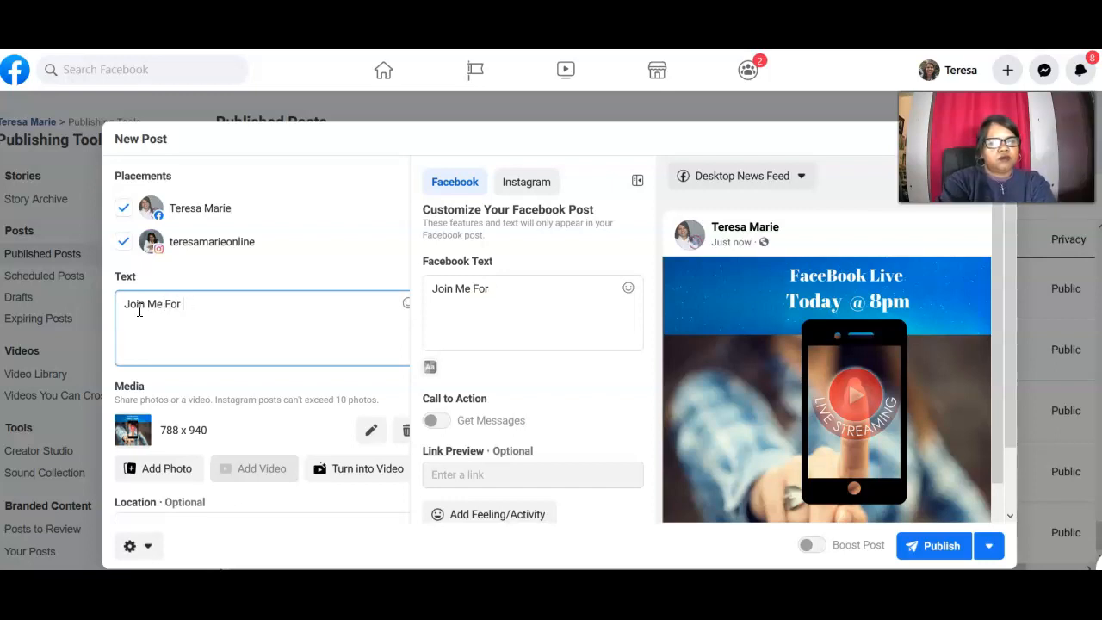
pyautogui.press('BackSpace')
pyautogui.press('BackSpace')
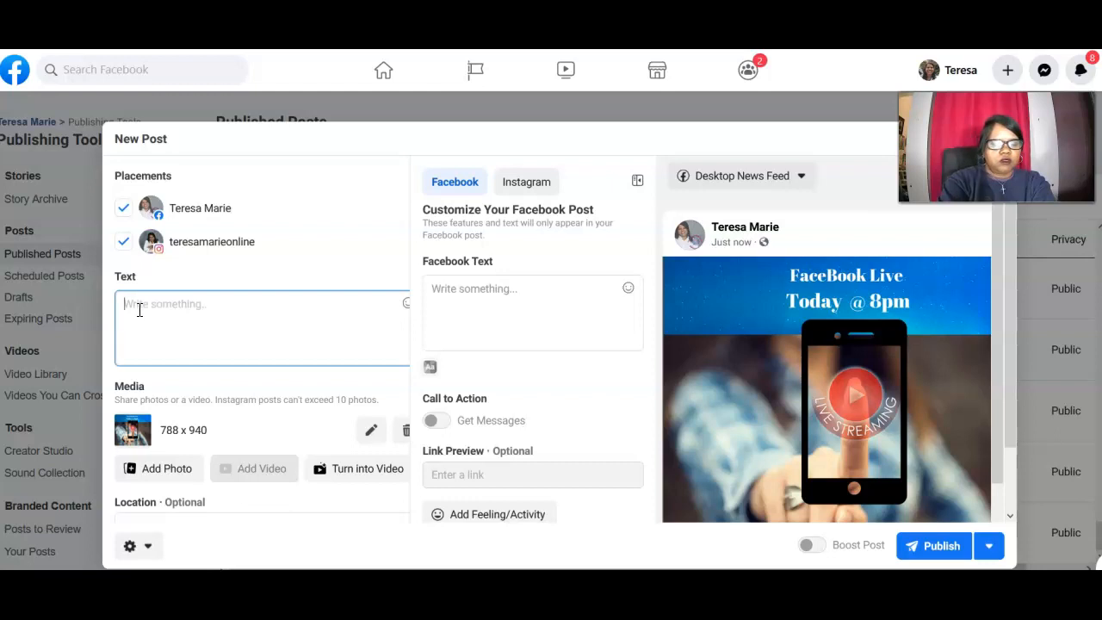
pyautogui.write('Join me f')
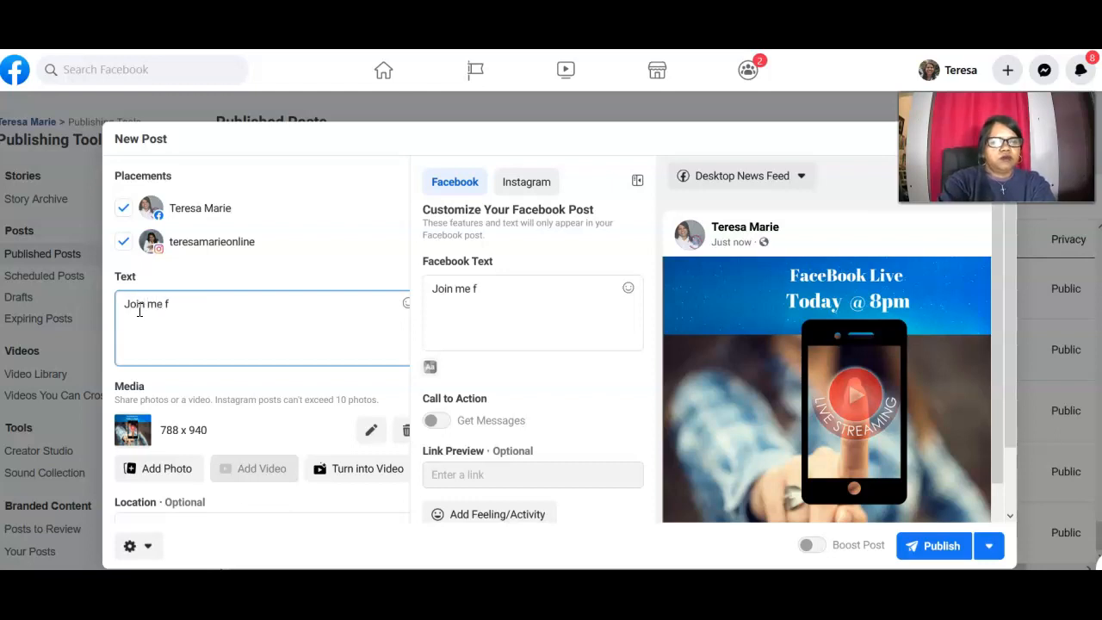
pyautogui.click(135, 311)
pyautogui.press('BackSpace')
pyautogui.press('BackSpace')
pyautogui.write('T')
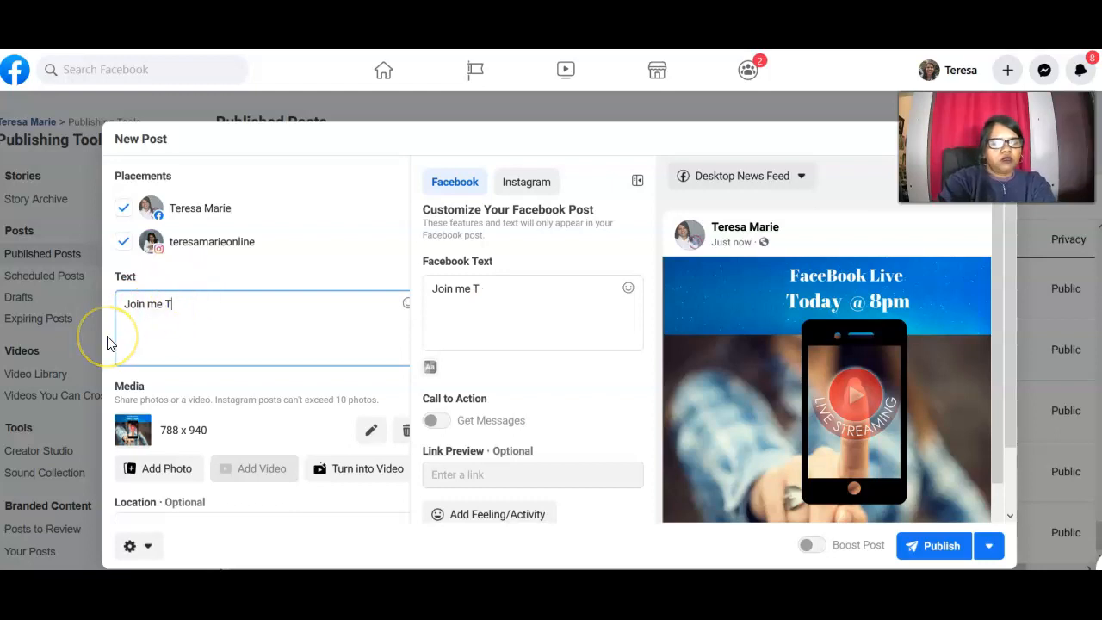
pyautogui.write('oday for Facebook')
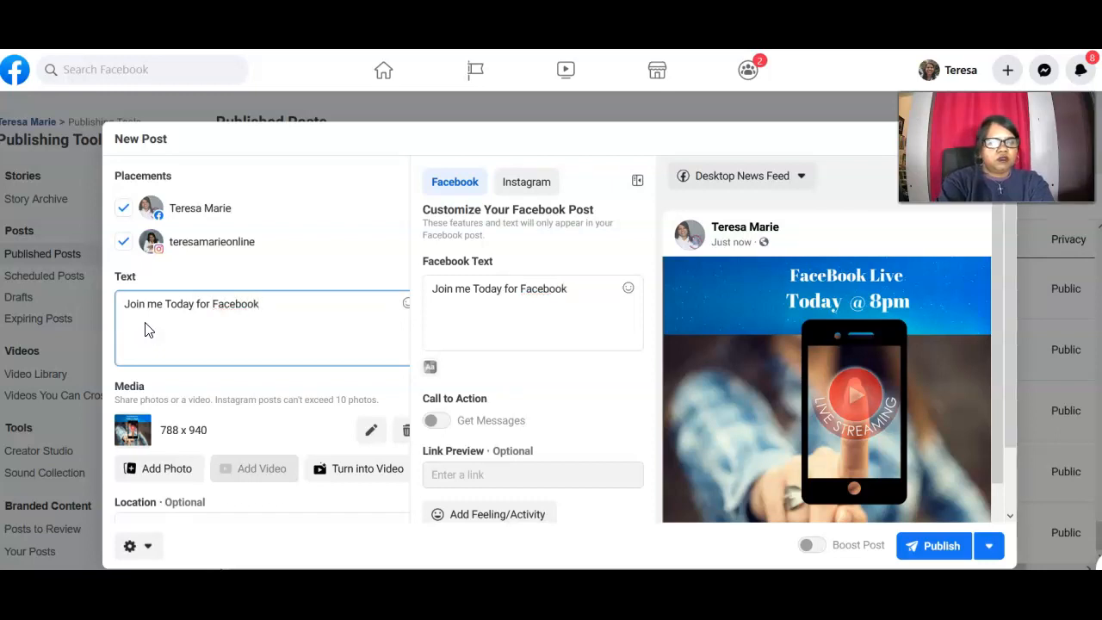
pyautogui.click(138, 333)
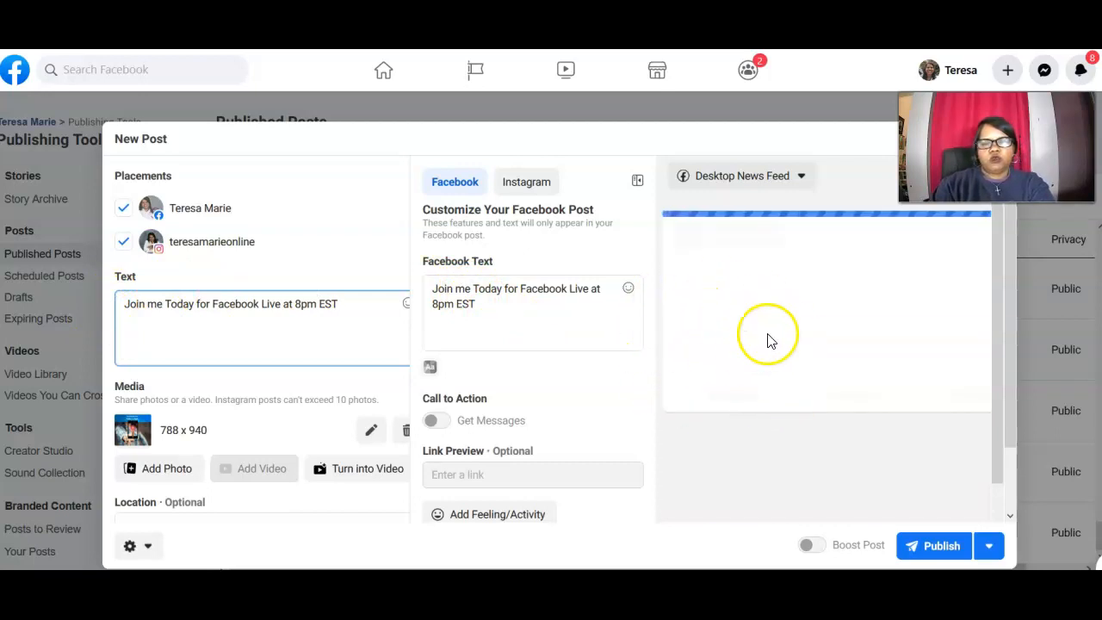
# Preview the post in the Mobile News Feed and switch the preview back to Desktop News Feed
pyautogui.click(799, 178)
pyautogui.click(788, 245)
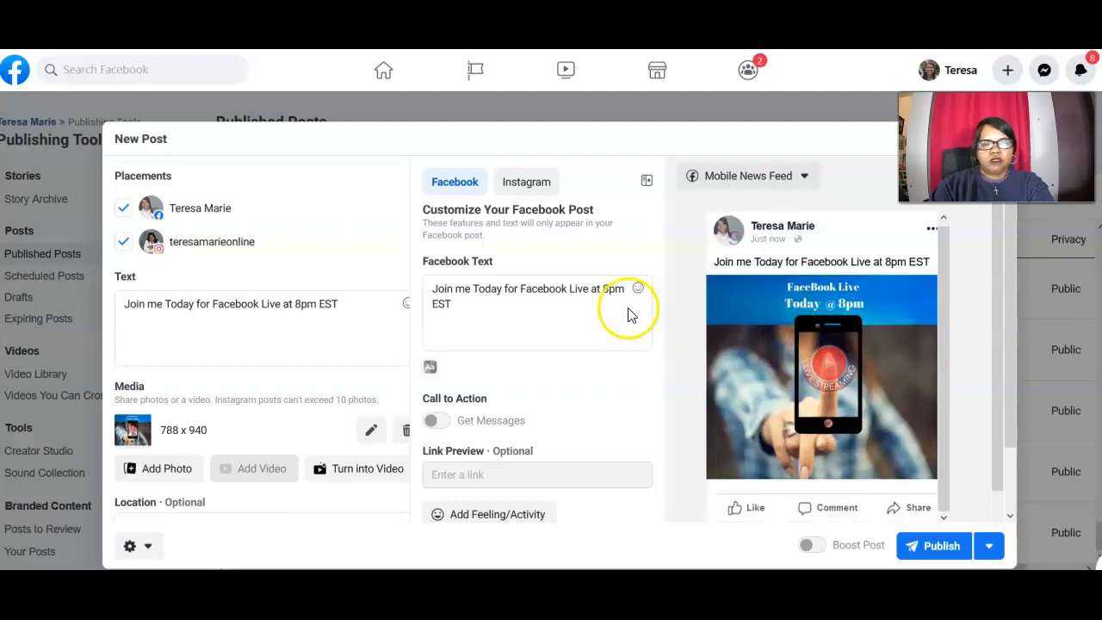
pyautogui.click(804, 177)
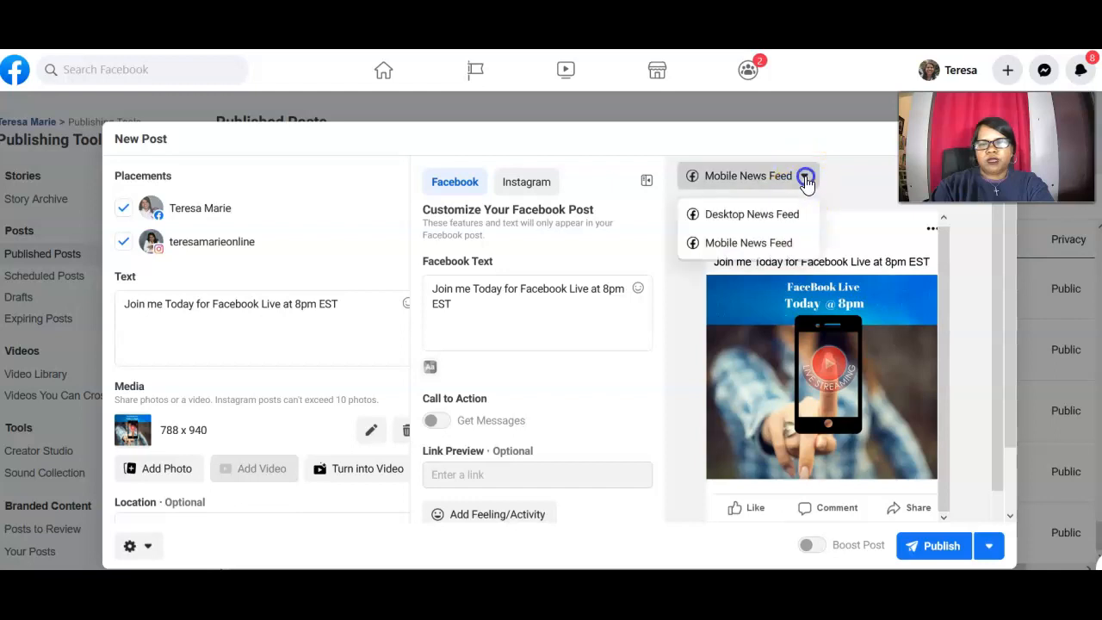
pyautogui.click(752, 214)
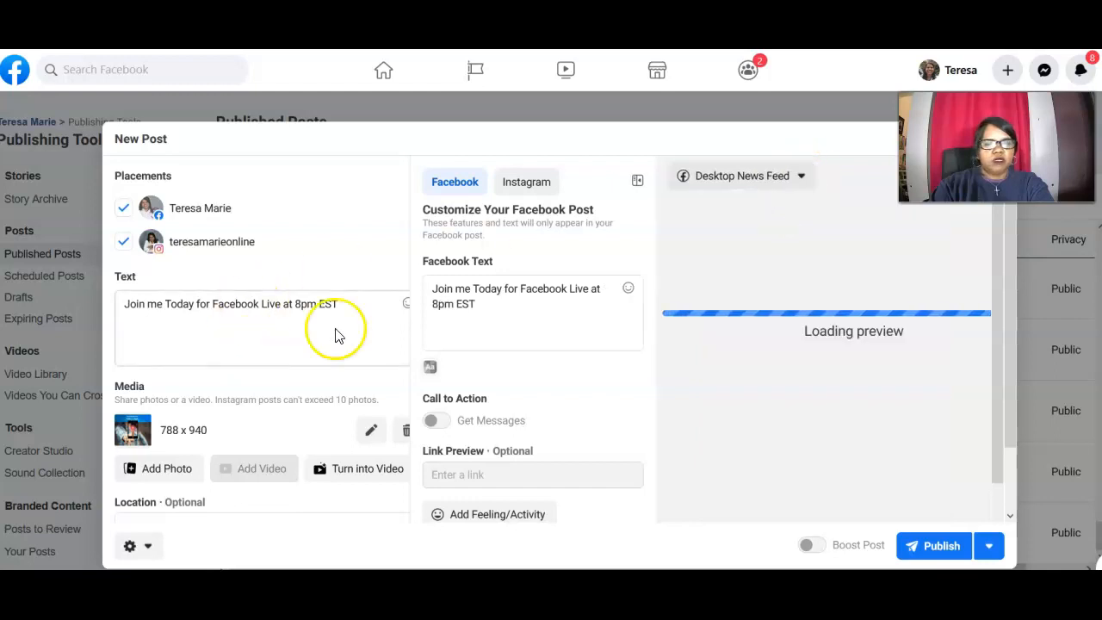
# Add a smiling-face emoji at the end of the post text and a pointing-hand emoji at its beginning
pyautogui.click(407, 305)
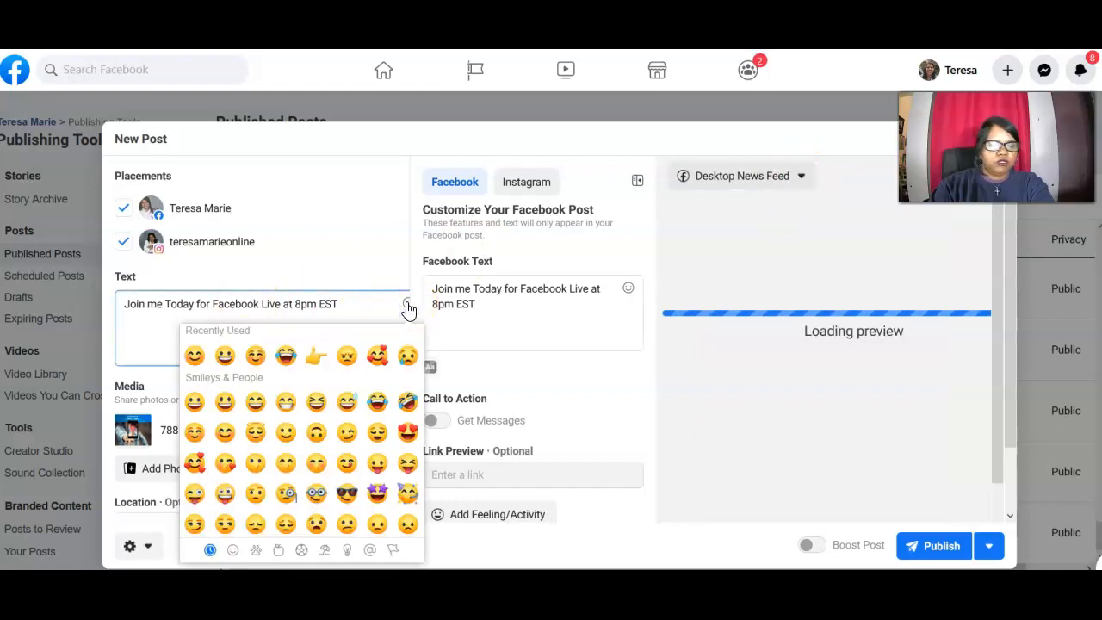
pyautogui.click(194, 432)
pyautogui.click(405, 304)
pyautogui.click(397, 314)
pyautogui.click(128, 305)
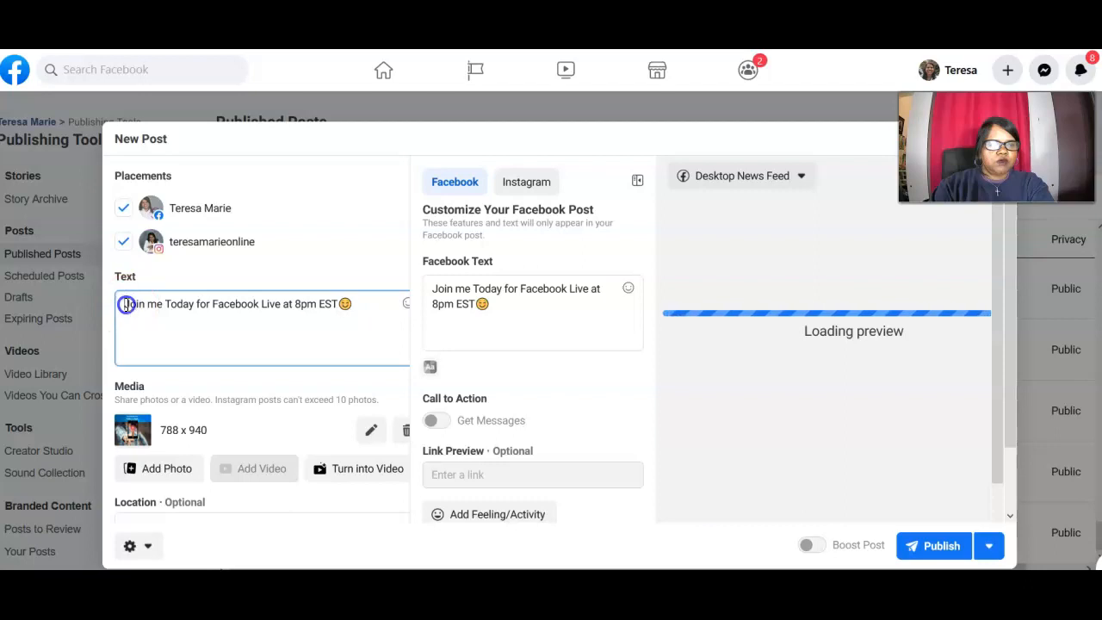
pyautogui.click(406, 306)
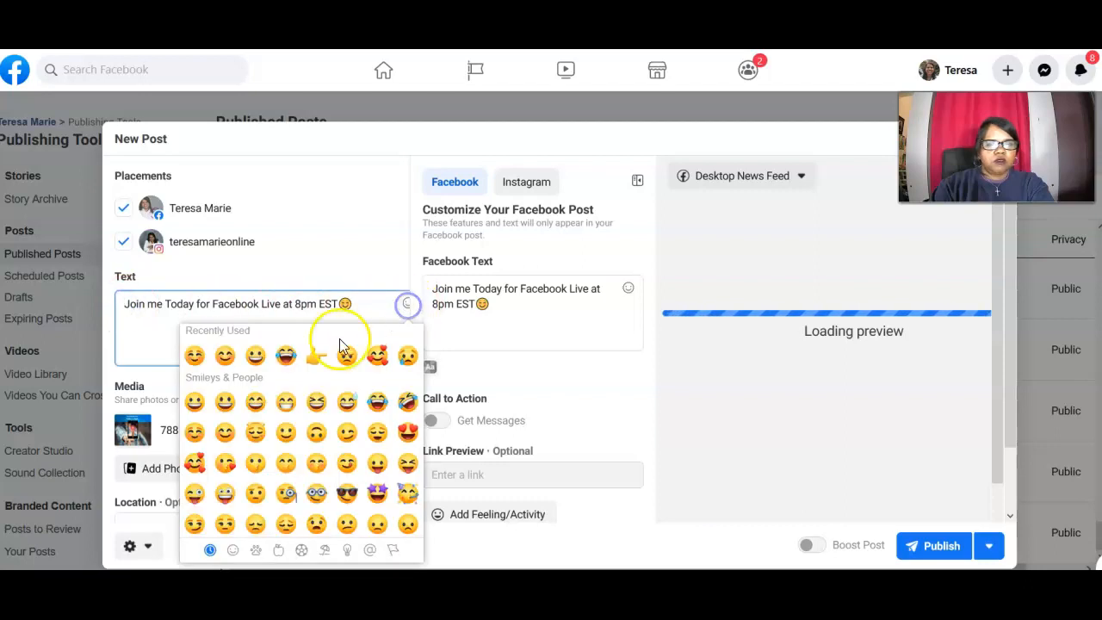
pyautogui.click(321, 360)
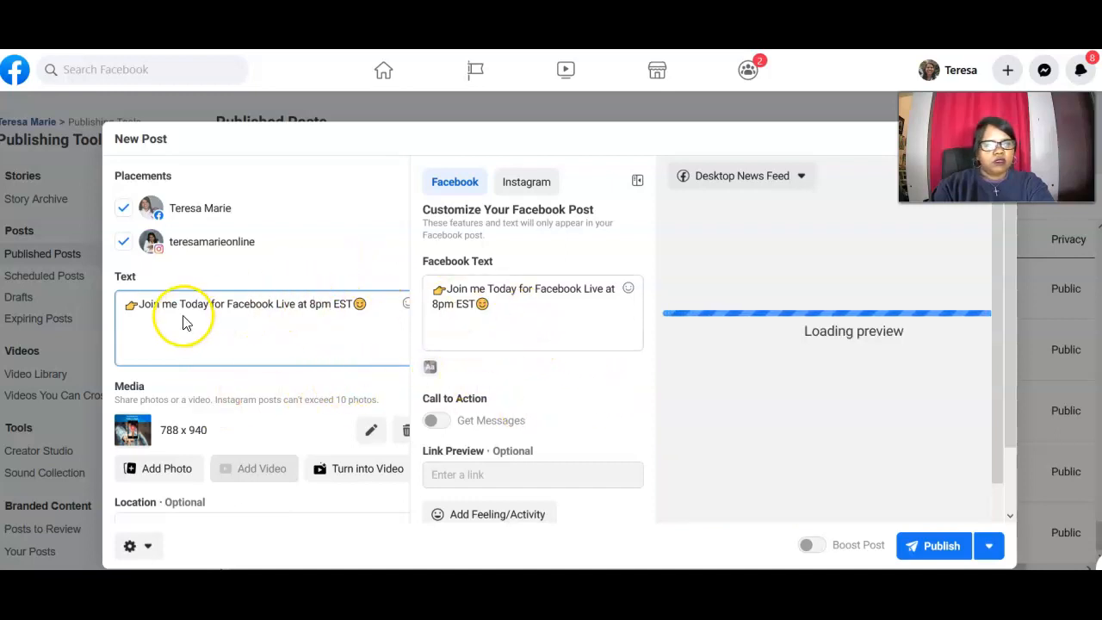
# Add the suggested hashtag #FacebookLive on a new line below the post text
pyautogui.click(376, 304)
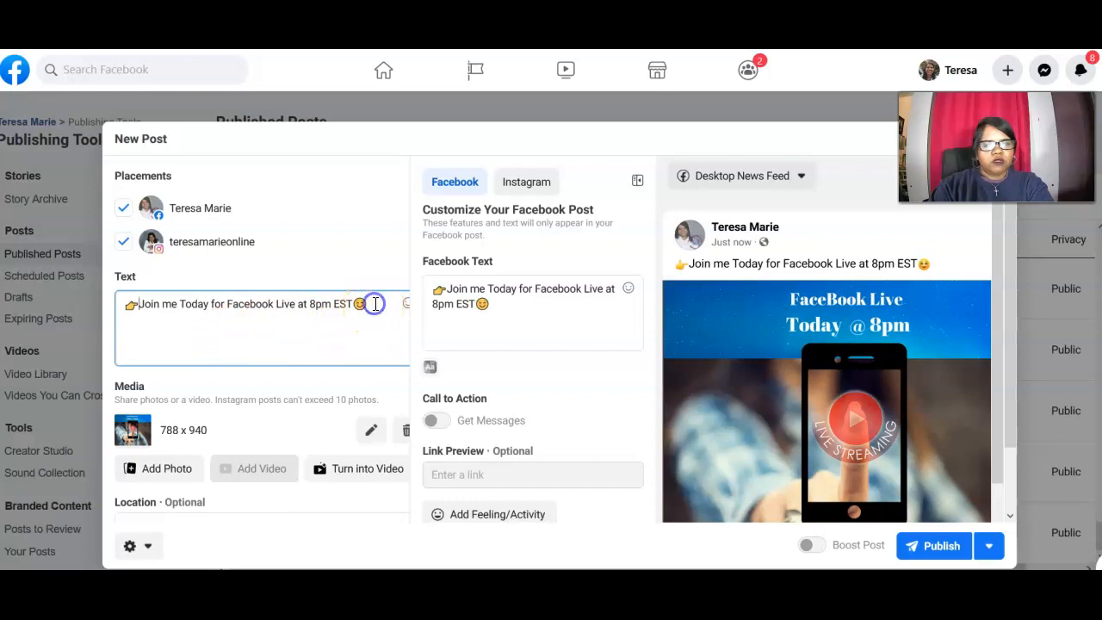
pyautogui.click(151, 242)
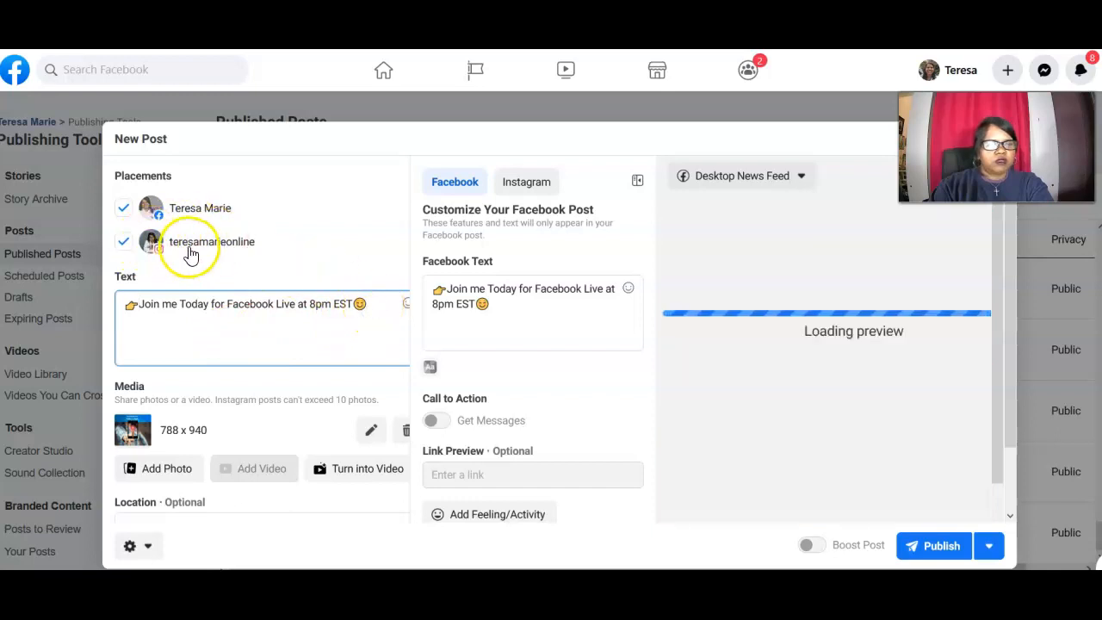
pyautogui.click(149, 241)
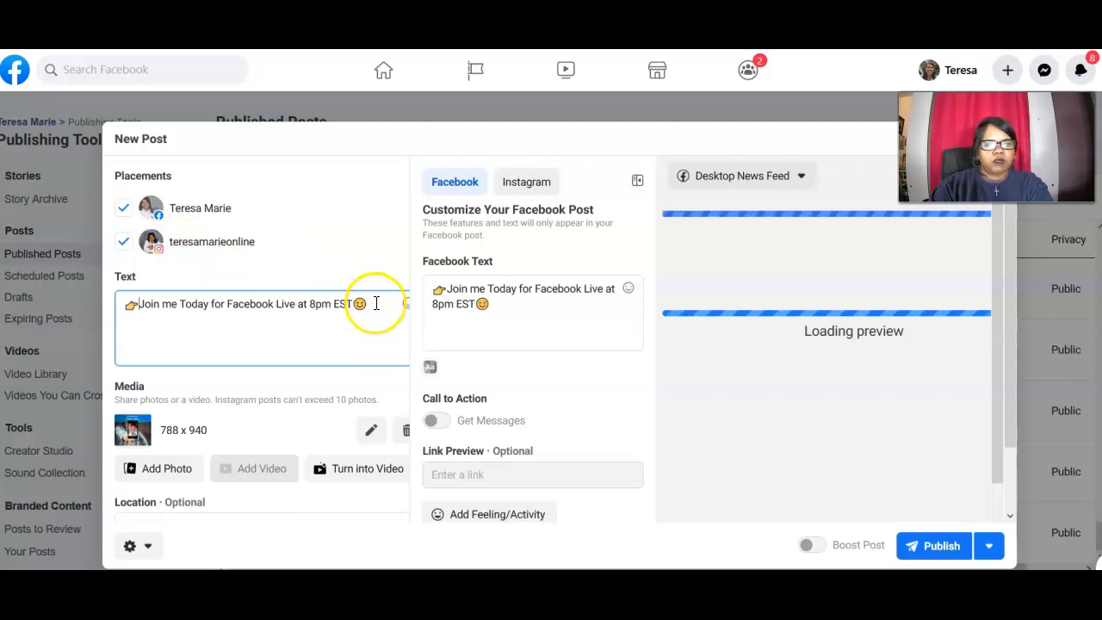
pyautogui.click(375, 303)
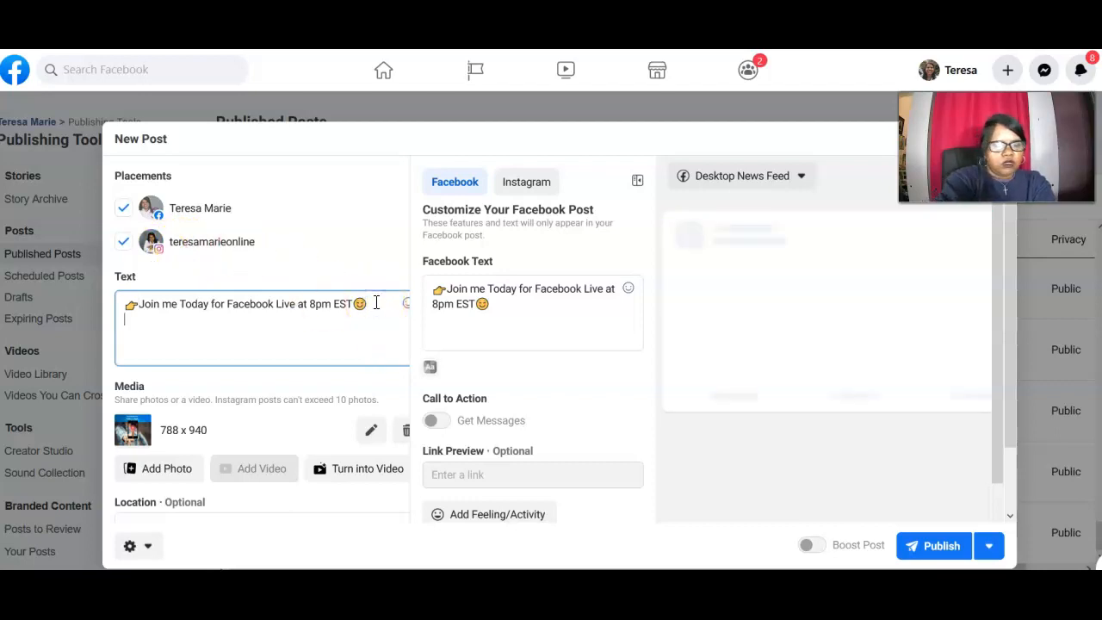
pyautogui.write('#')
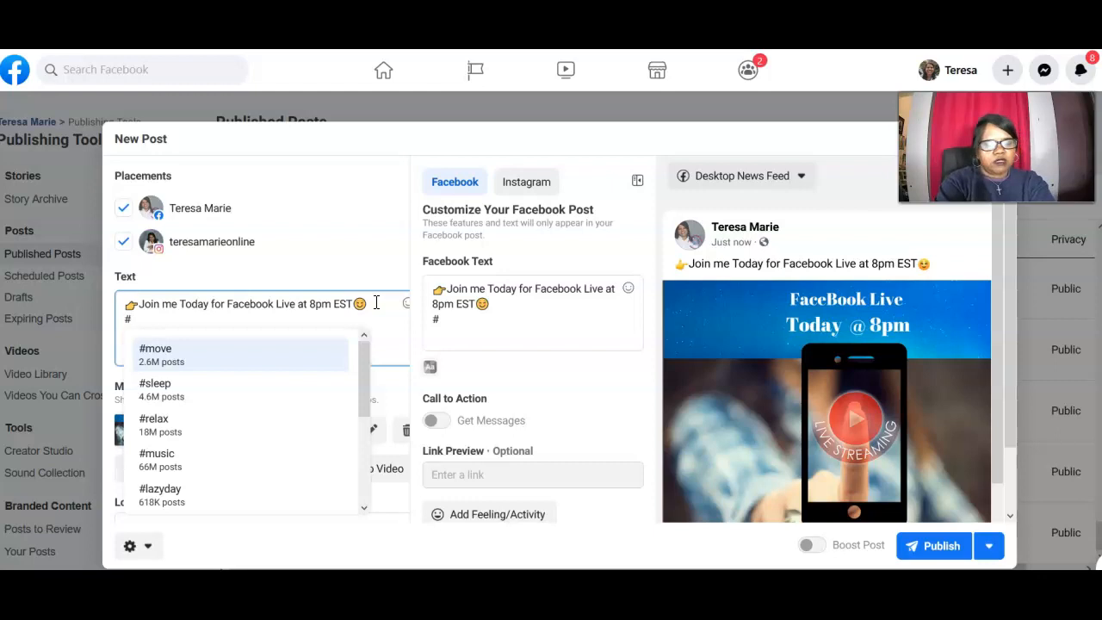
pyautogui.write('Fa')
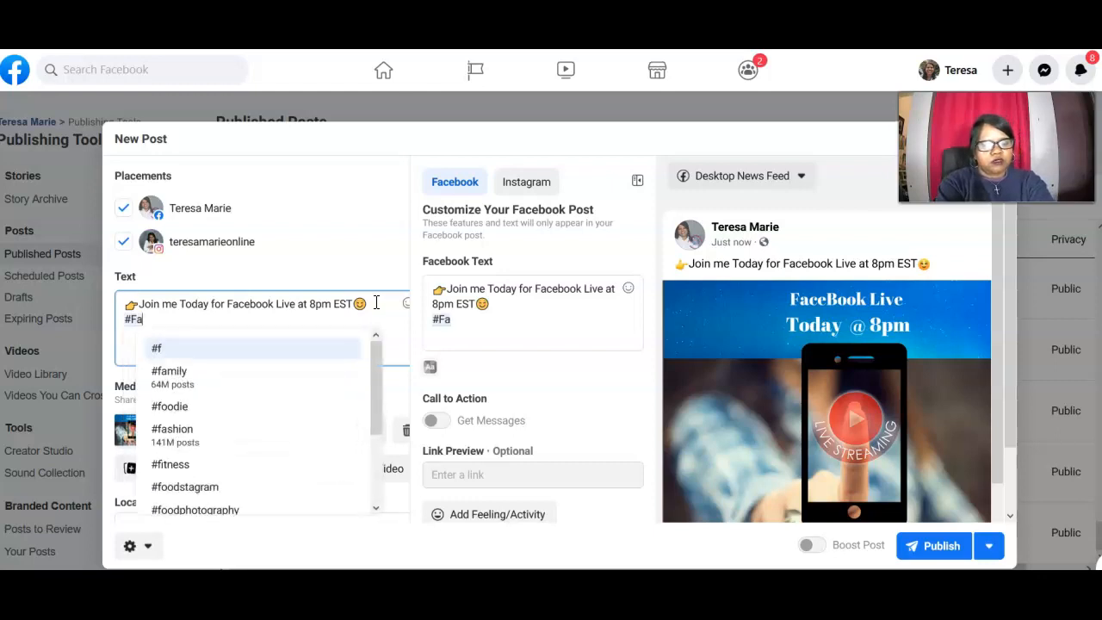
pyautogui.write('cebooklive')
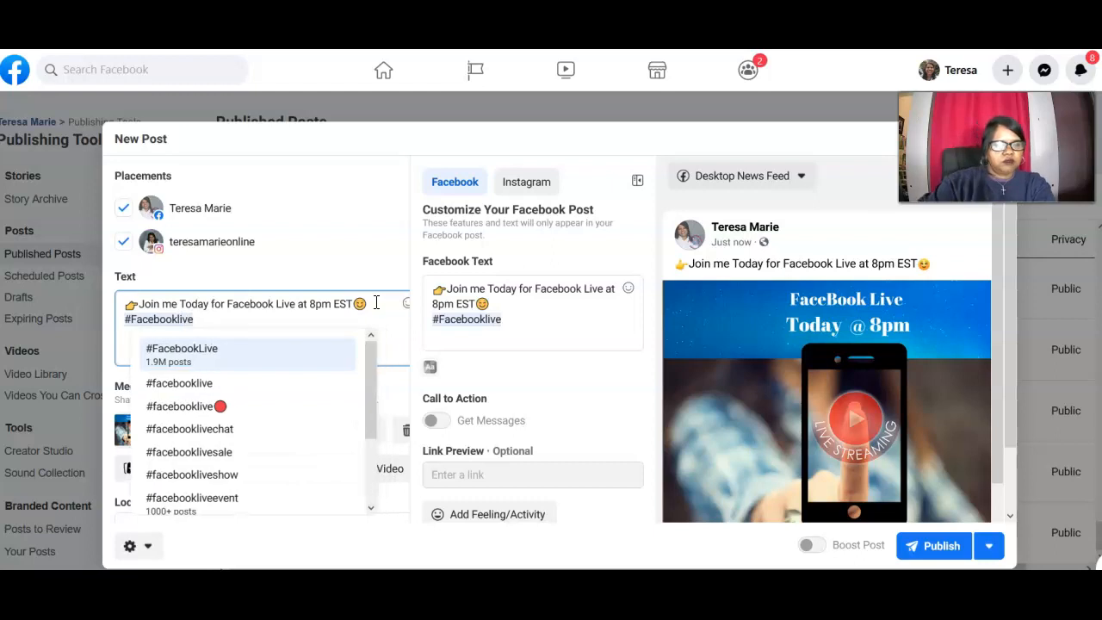
pyautogui.click(221, 353)
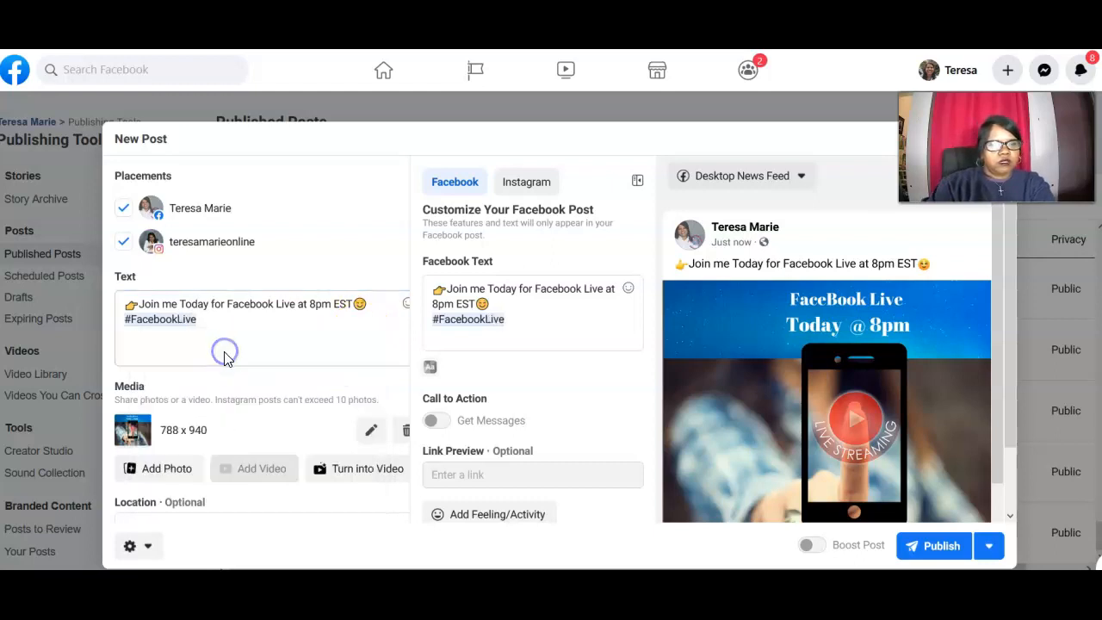
# Insert a blank line above the #FacebookLive hashtag and add the suggested hashtag #liveshow after it
pyautogui.click(369, 306)
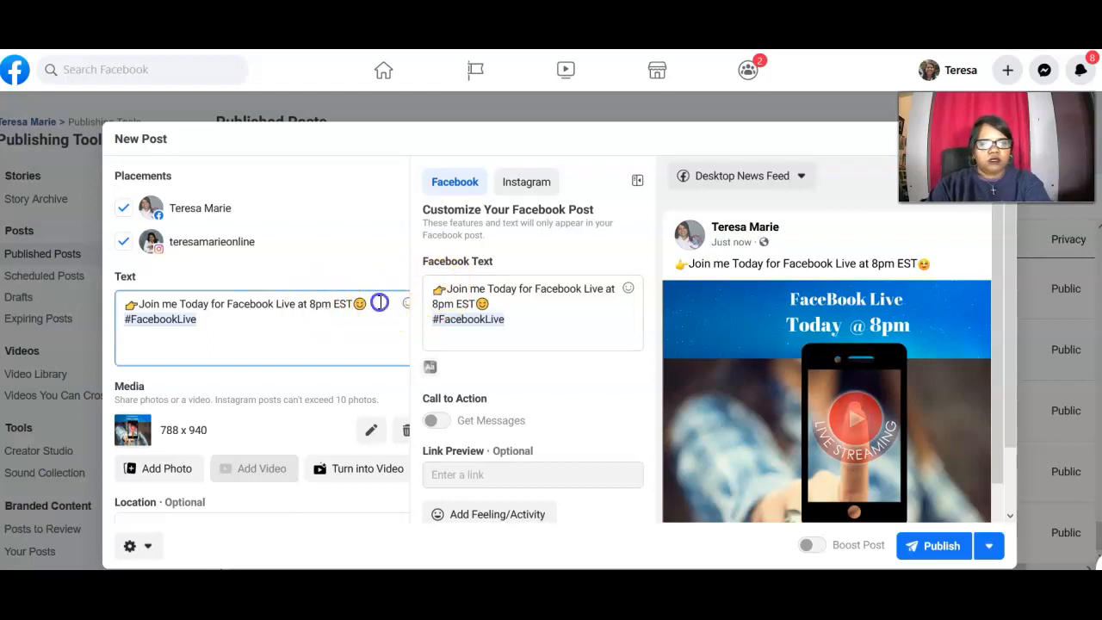
pyautogui.press('Return')
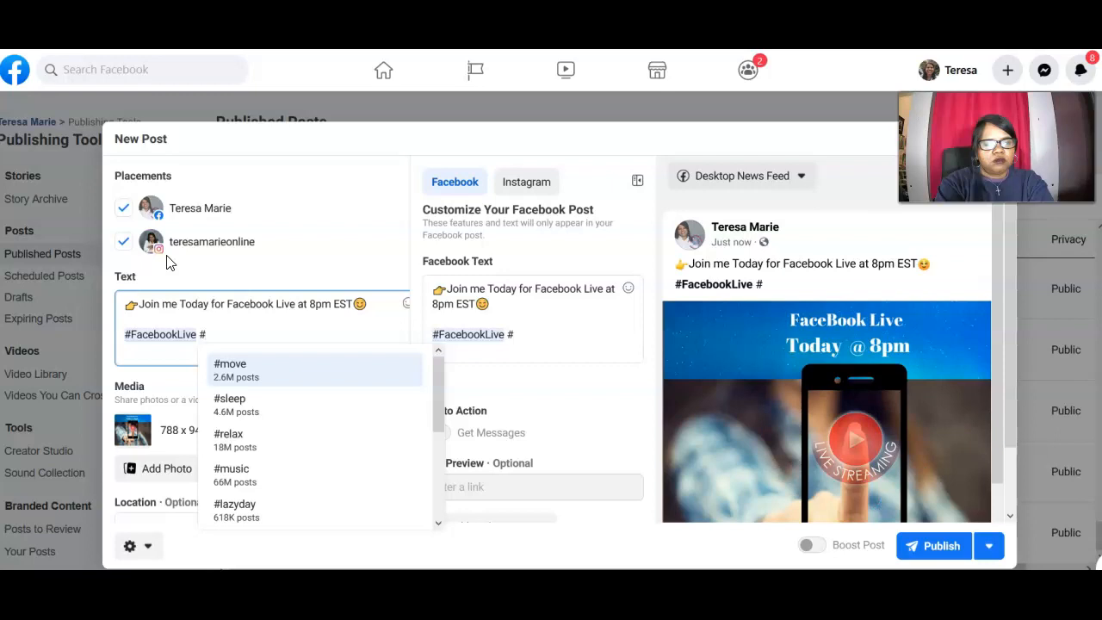
pyautogui.write('Live')
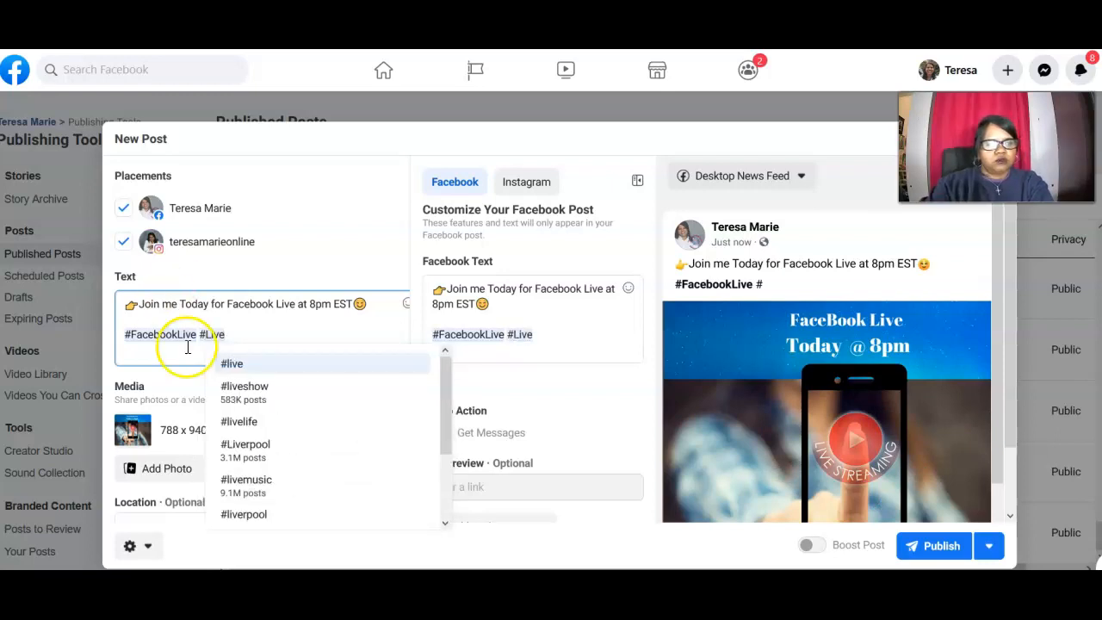
pyautogui.click(245, 389)
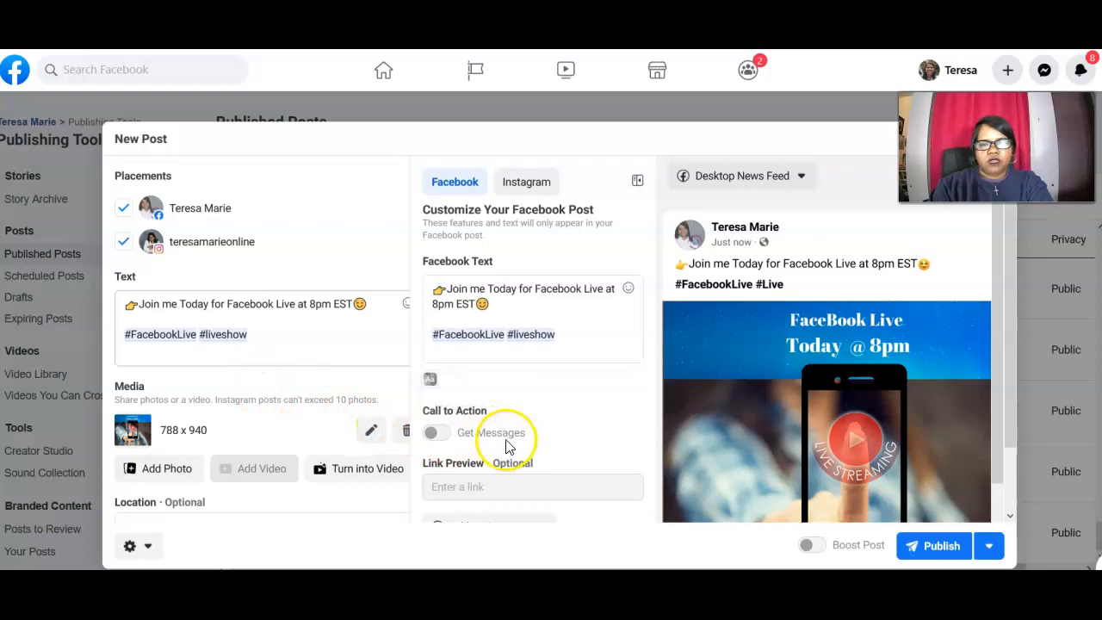
# Choose to schedule the post instead of publishing it immediately
pyautogui.click(435, 434)
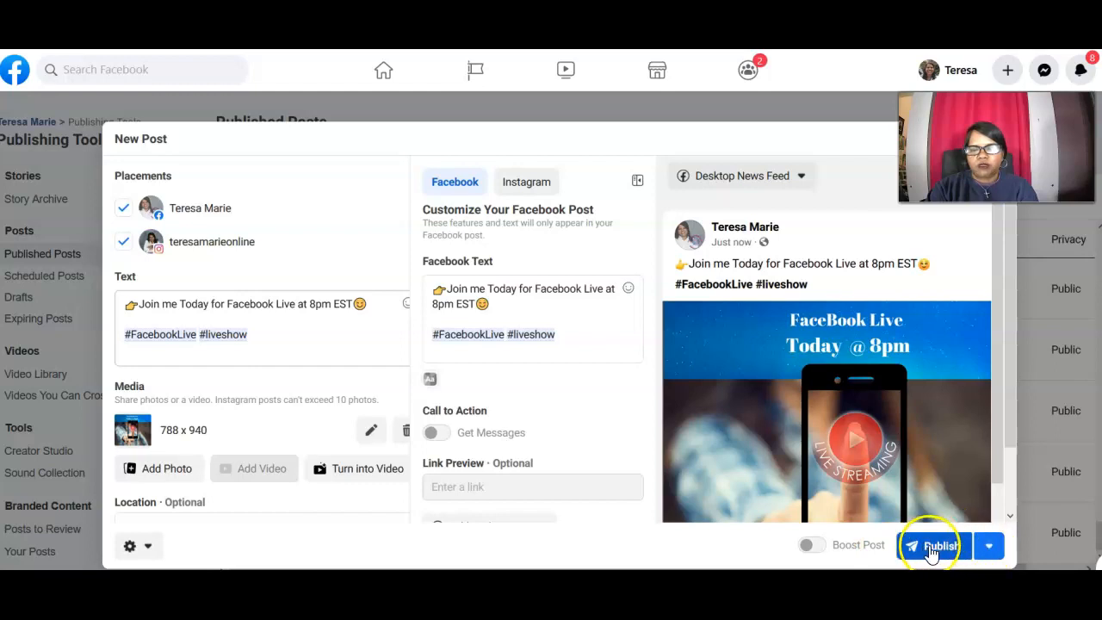
pyautogui.click(991, 548)
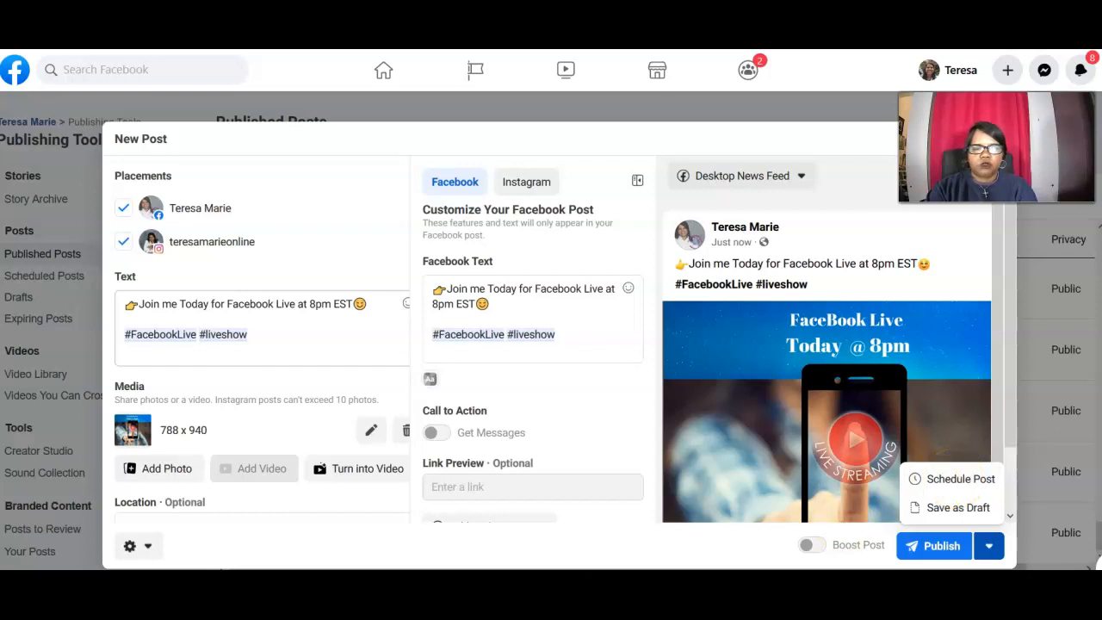
pyautogui.click(620, 562)
pyautogui.click(388, 435)
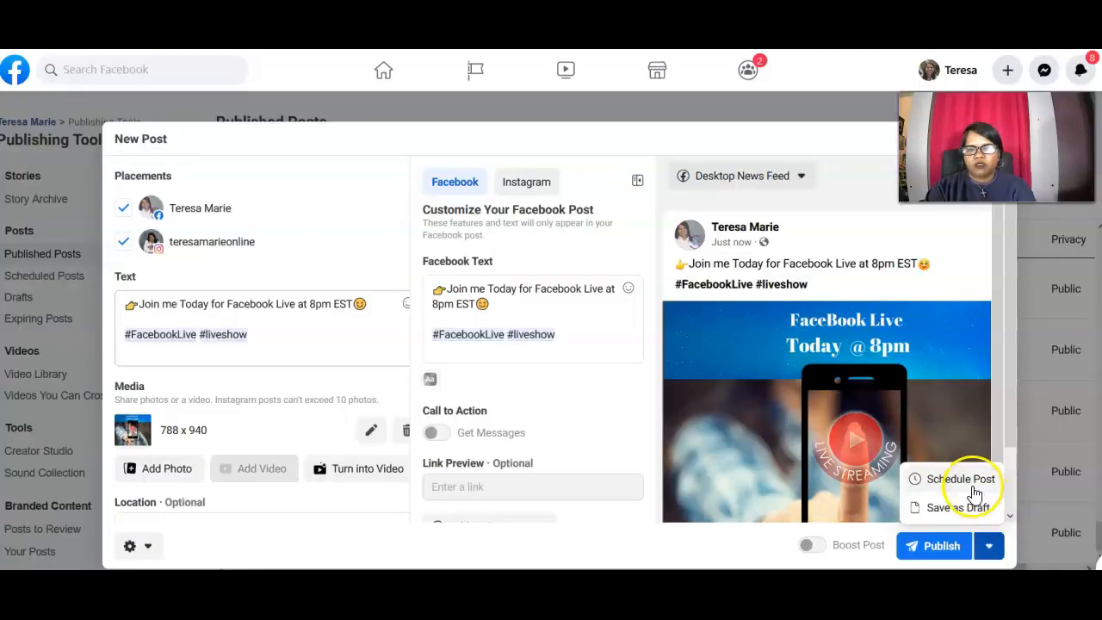
pyautogui.click(968, 485)
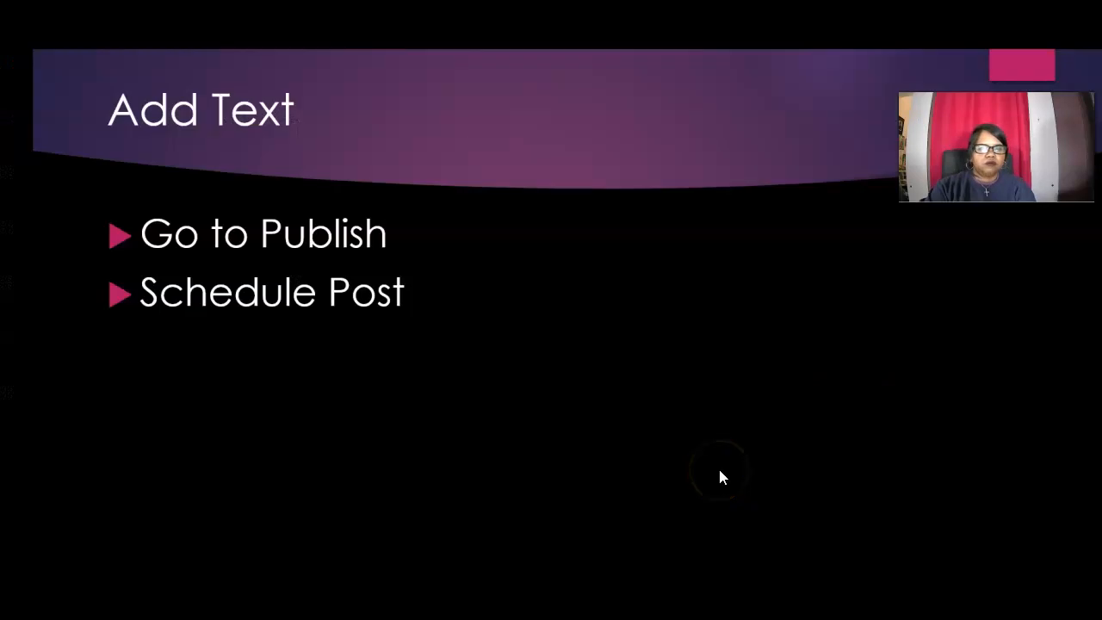
pyautogui.click(720, 472)
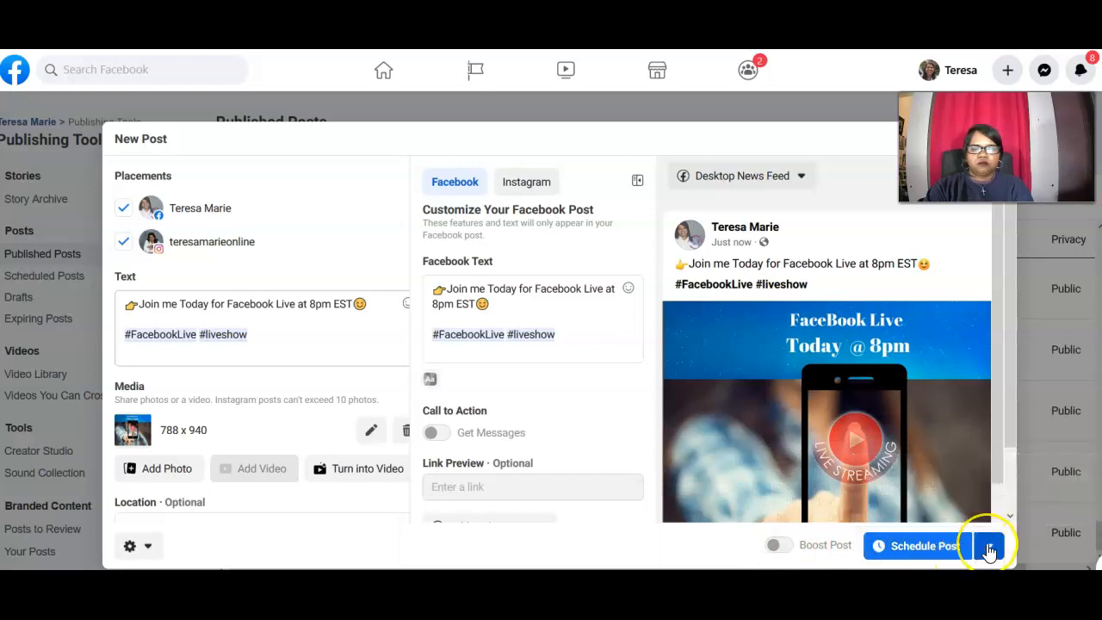
# Reschedule the post and pick April 27, 2021 as its publishing date
pyautogui.click(990, 550)
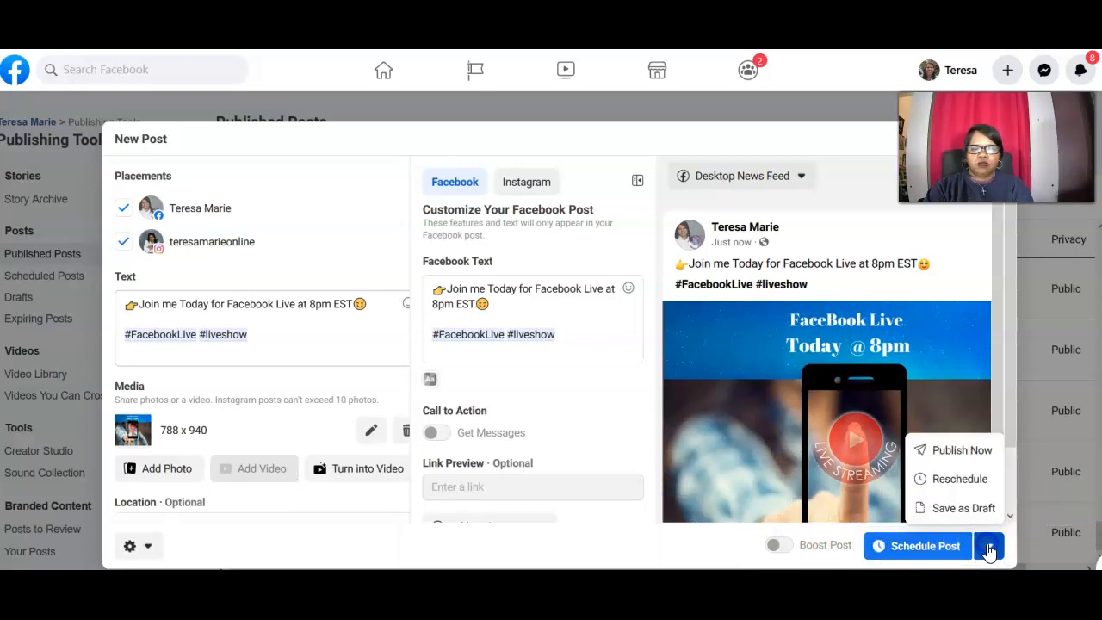
pyautogui.click(960, 480)
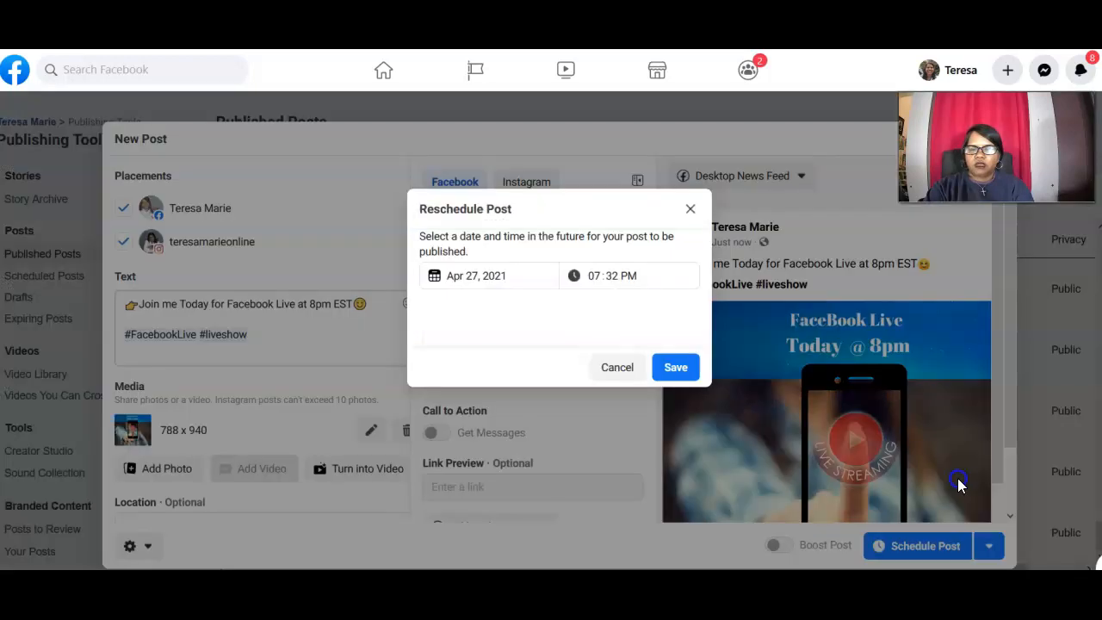
pyautogui.click(479, 276)
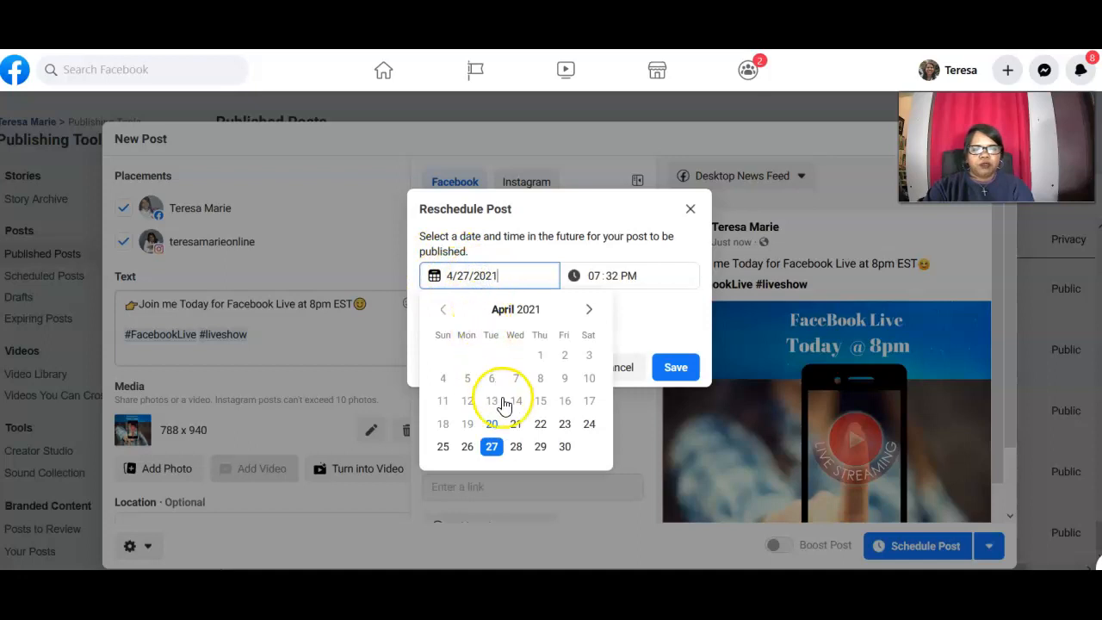
pyautogui.click(493, 449)
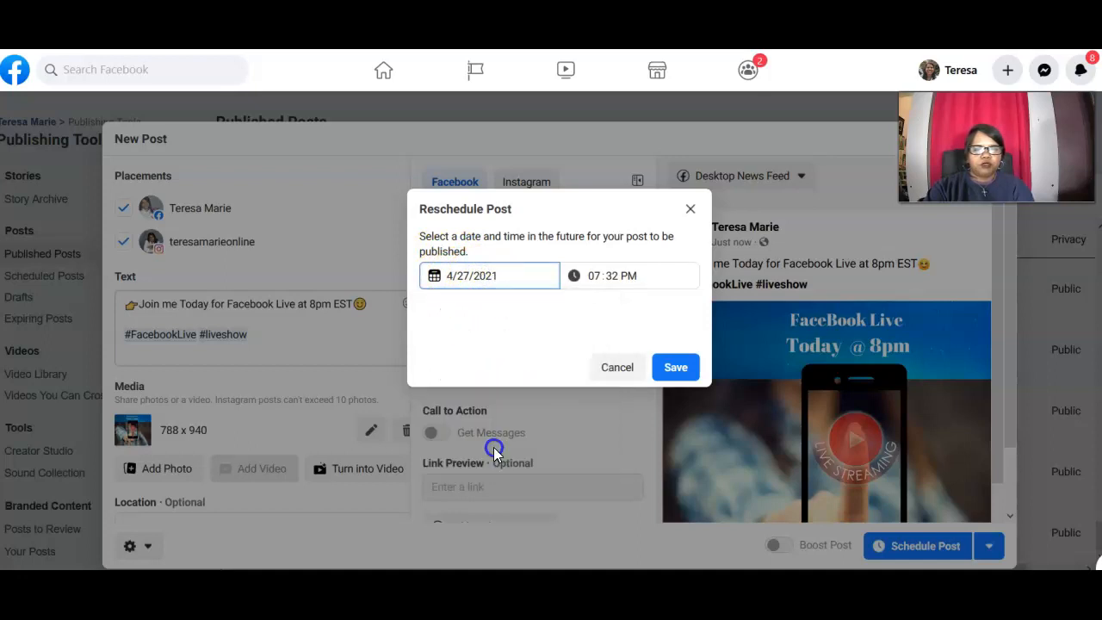
# Set the post's publishing time to 07:35 PM and save the schedule
pyautogui.click(596, 276)
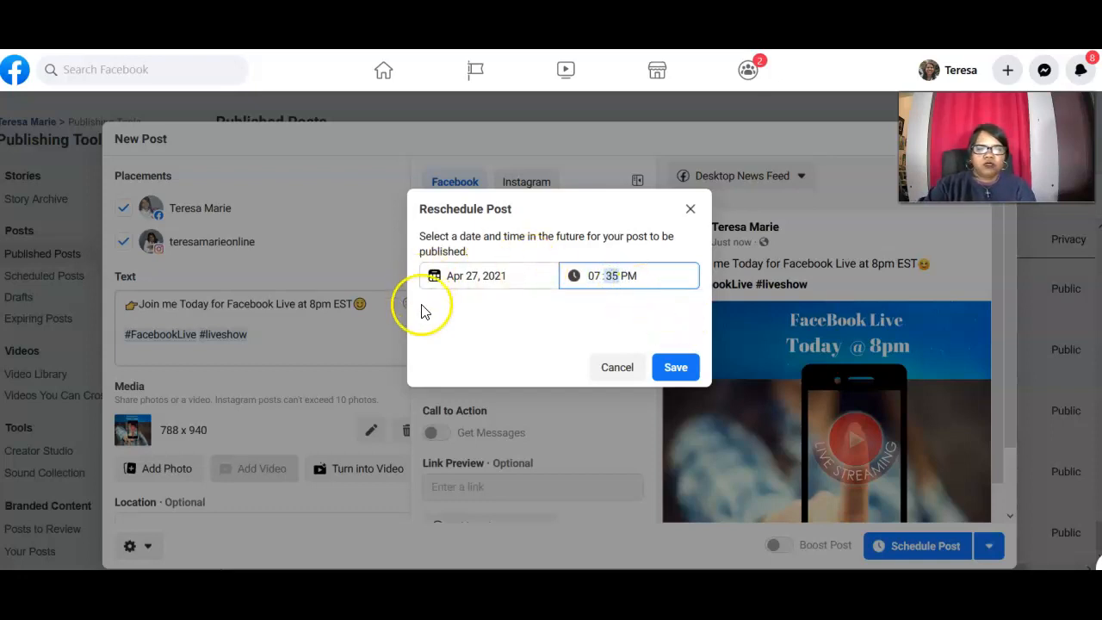
pyautogui.click(677, 369)
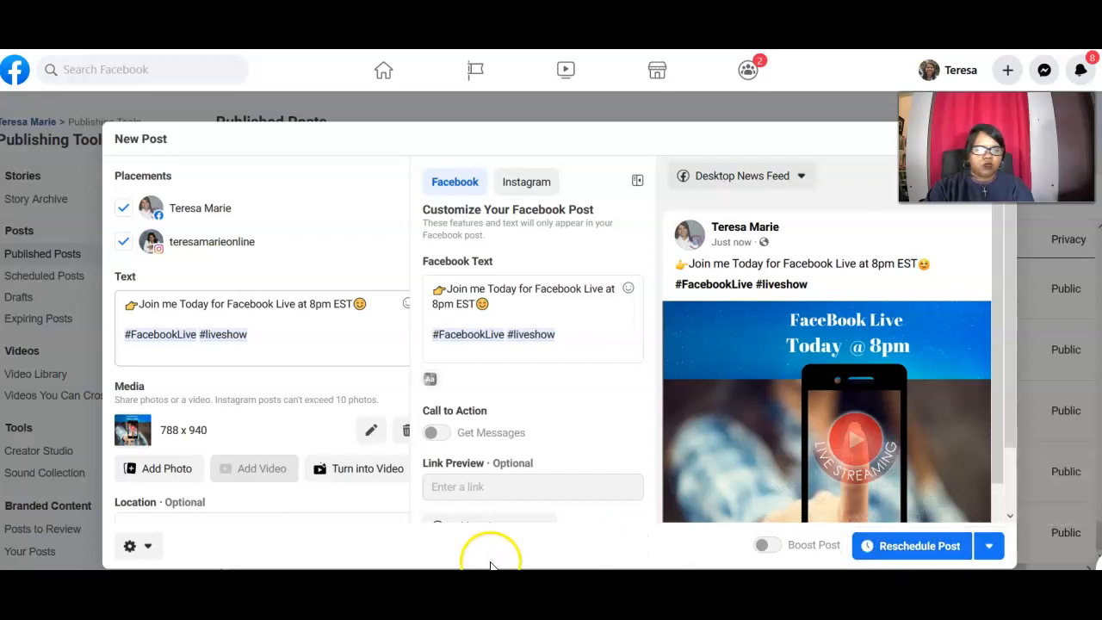
# Switch to the PowerPoint slide show to check the post scheduling slides, and return to the Facebook post
pyautogui.moveTo(570, 584)
pyautogui.click(656, 538)
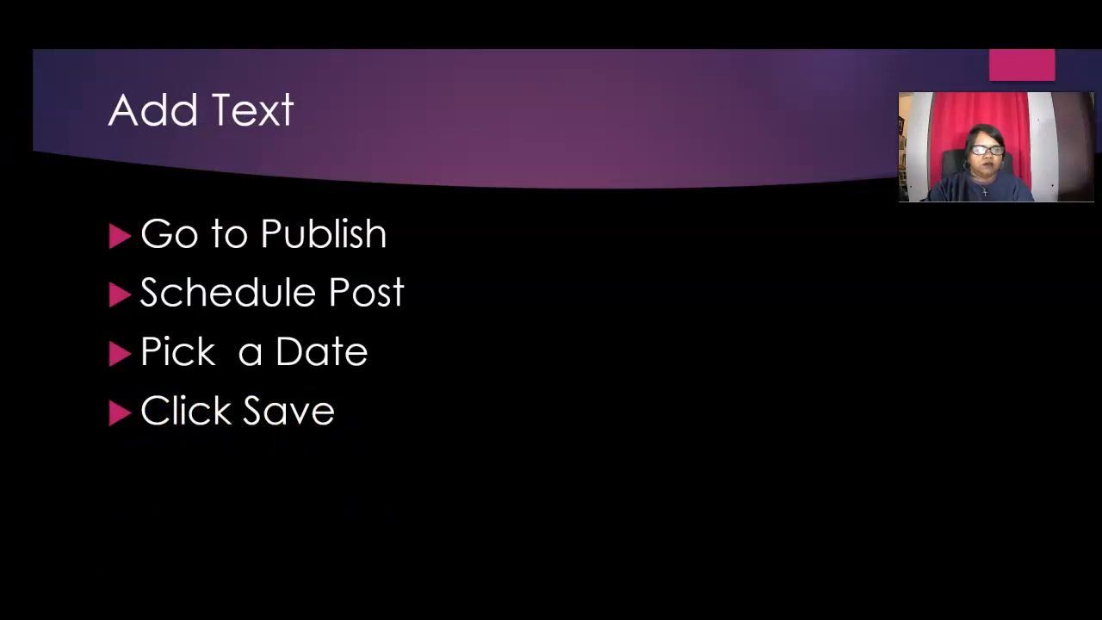
pyautogui.hotkey('alt', 'Tab')
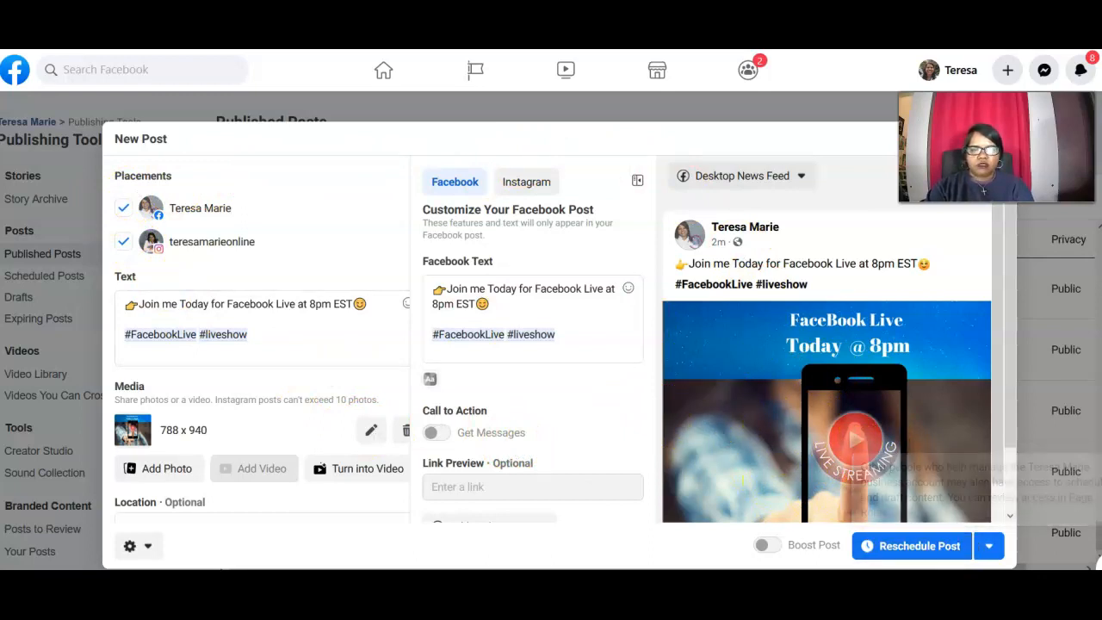
pyautogui.moveTo(569, 603)
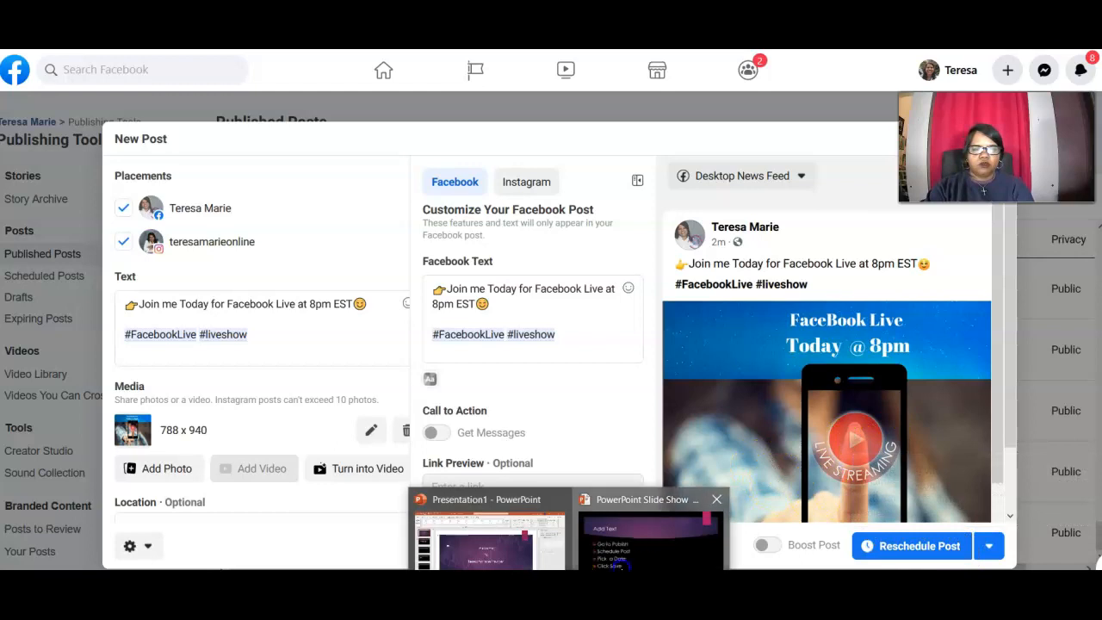
pyautogui.click(611, 543)
pyautogui.click(532, 501)
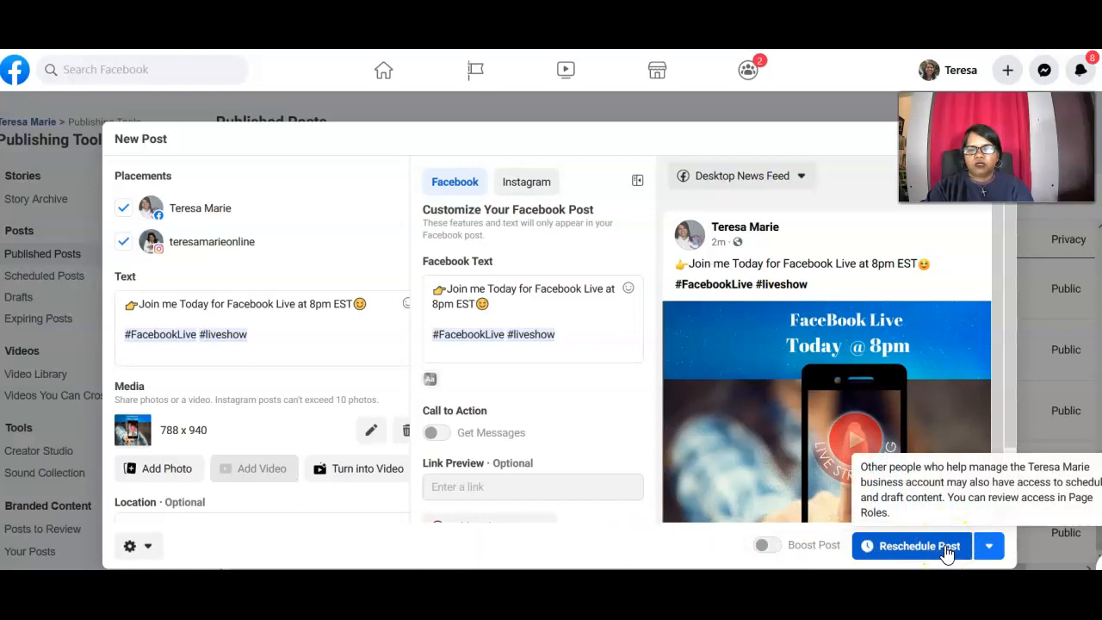
# Submit the post for scheduling and dismiss the notification about it
pyautogui.click(947, 552)
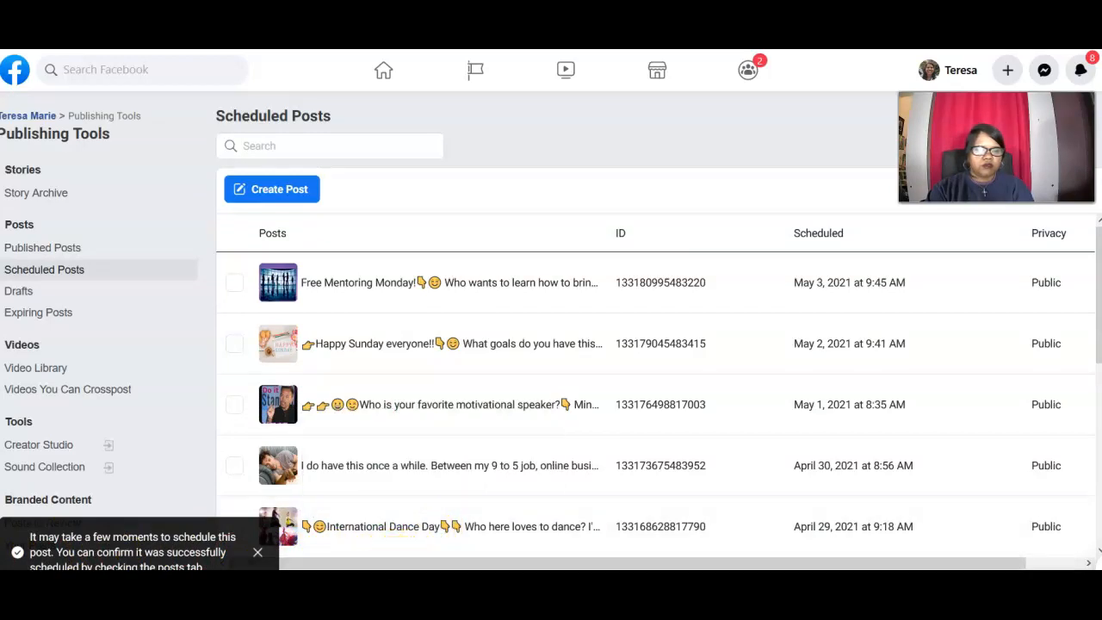
pyautogui.moveTo(388, 532)
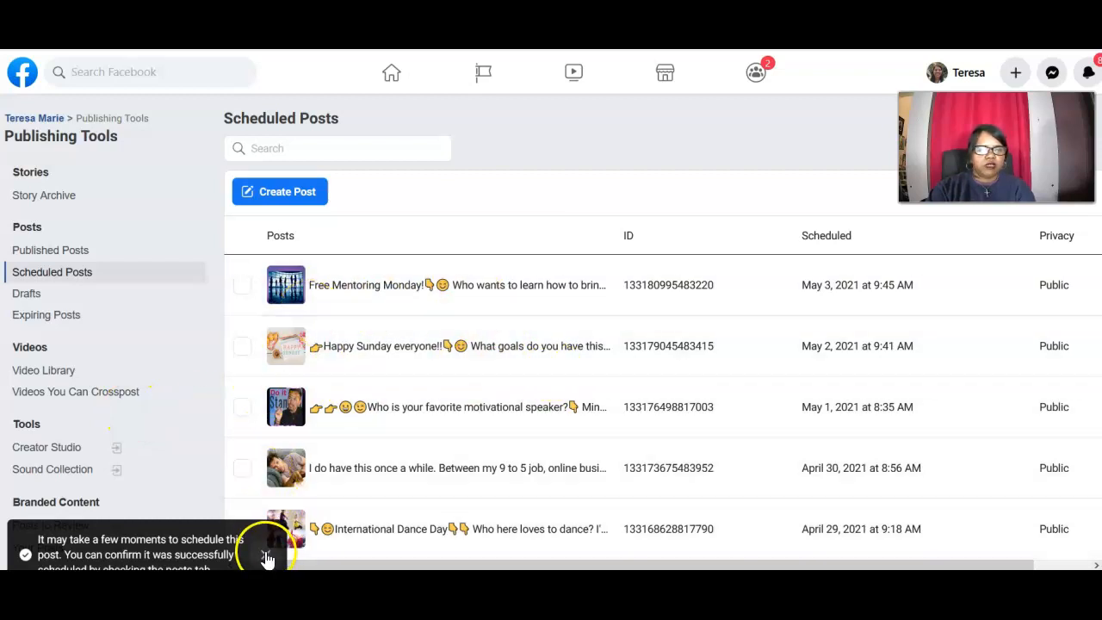
pyautogui.click(266, 556)
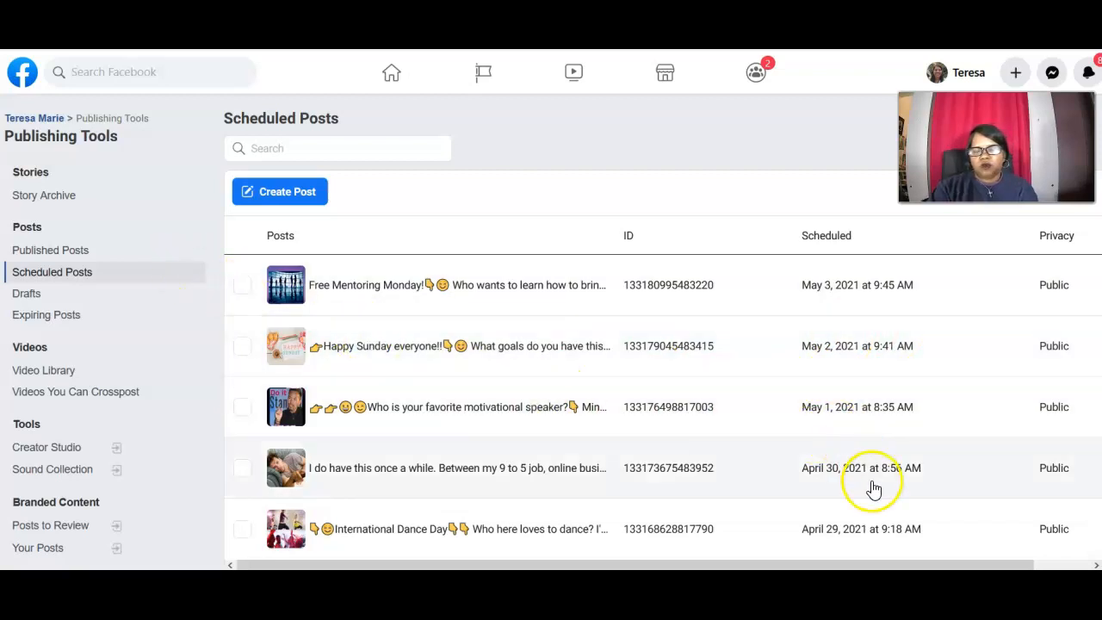
# Look through the scheduled posts and their publishing dates
pyautogui.scroll(-4, 874, 497)
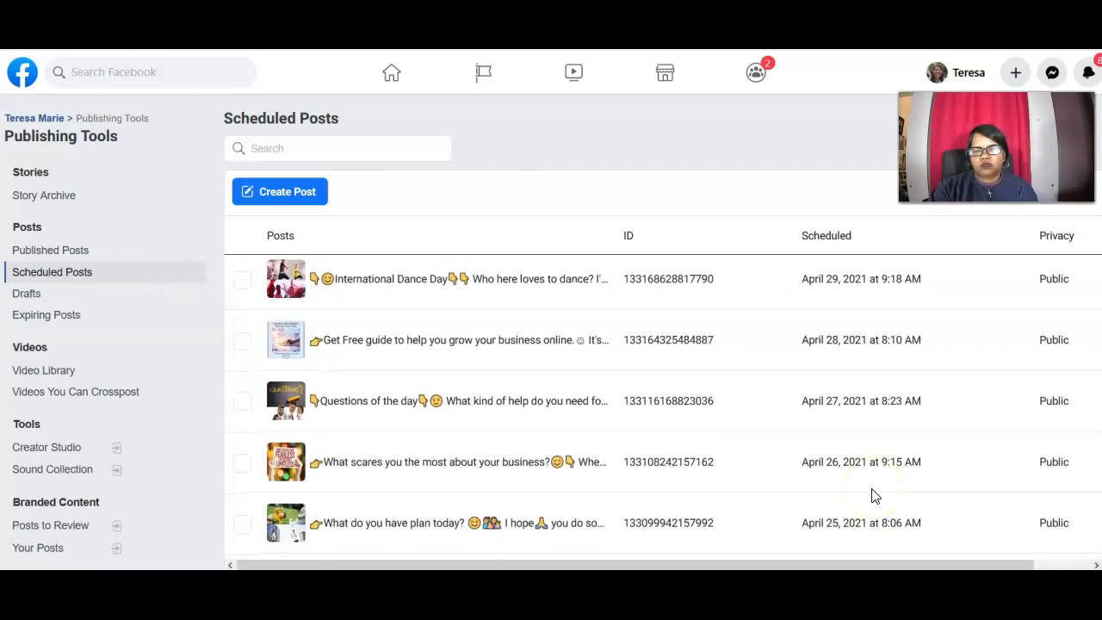
pyautogui.scroll(-3, 874, 497)
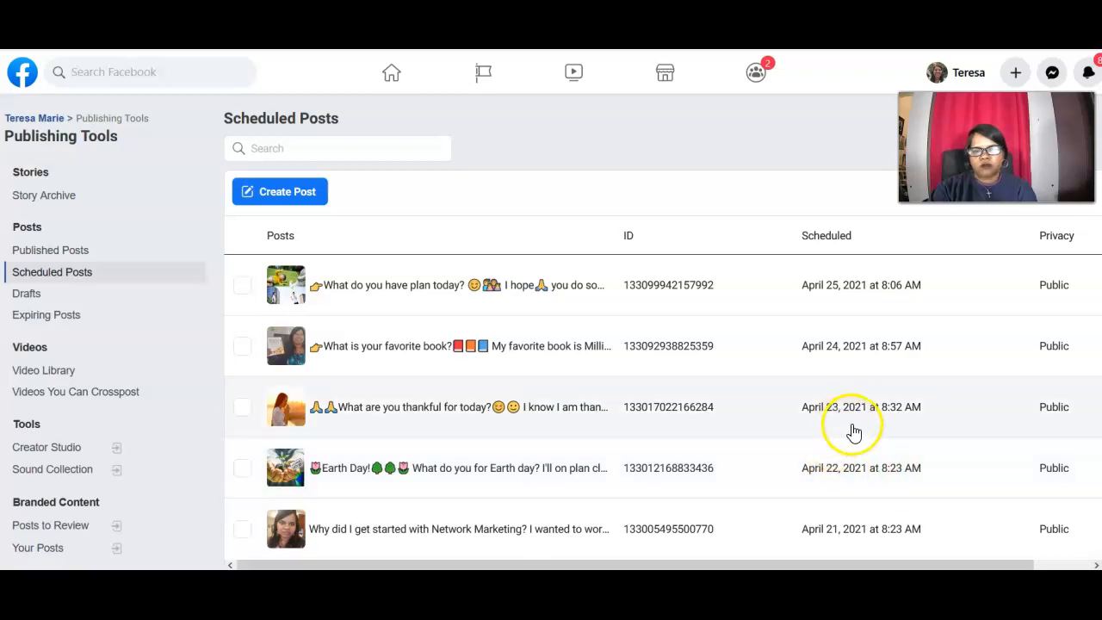
pyautogui.scroll(3, 831, 357)
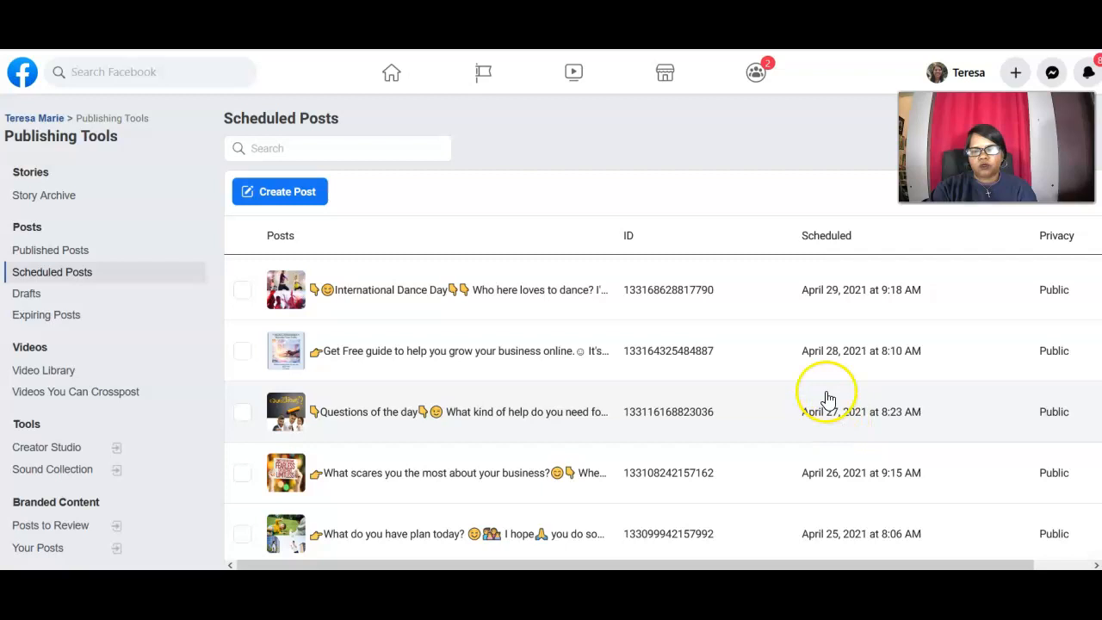
pyautogui.scroll(3, 866, 376)
pyautogui.scroll(2, 870, 378)
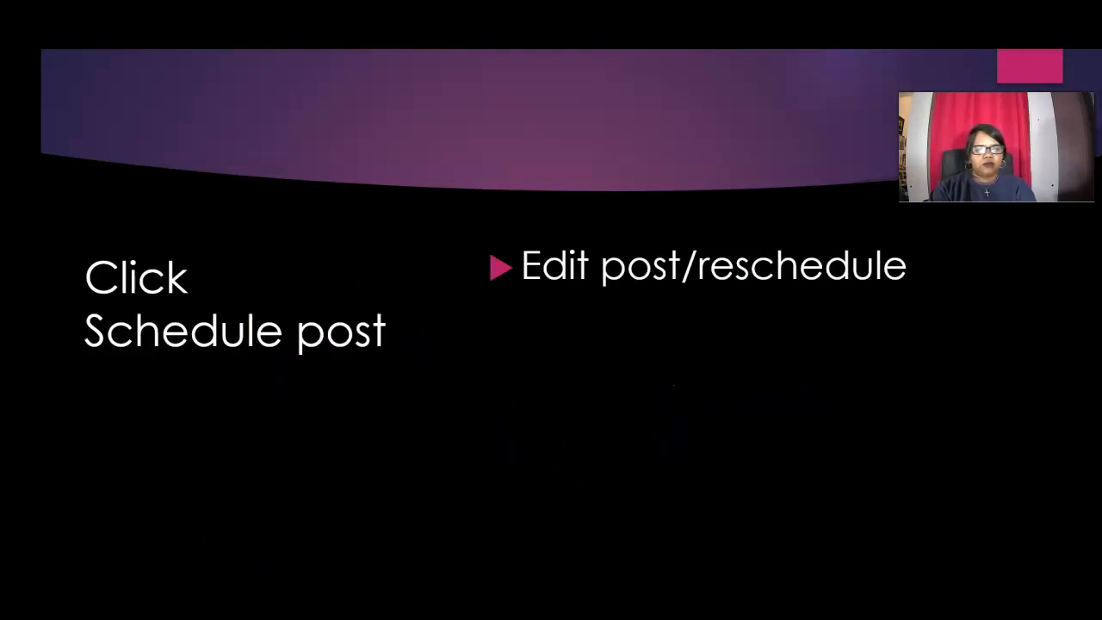
# Return from the slide show to Facebook, view the published posts and reload the scheduled posts list
pyautogui.hotkey('alt', 'Tab')
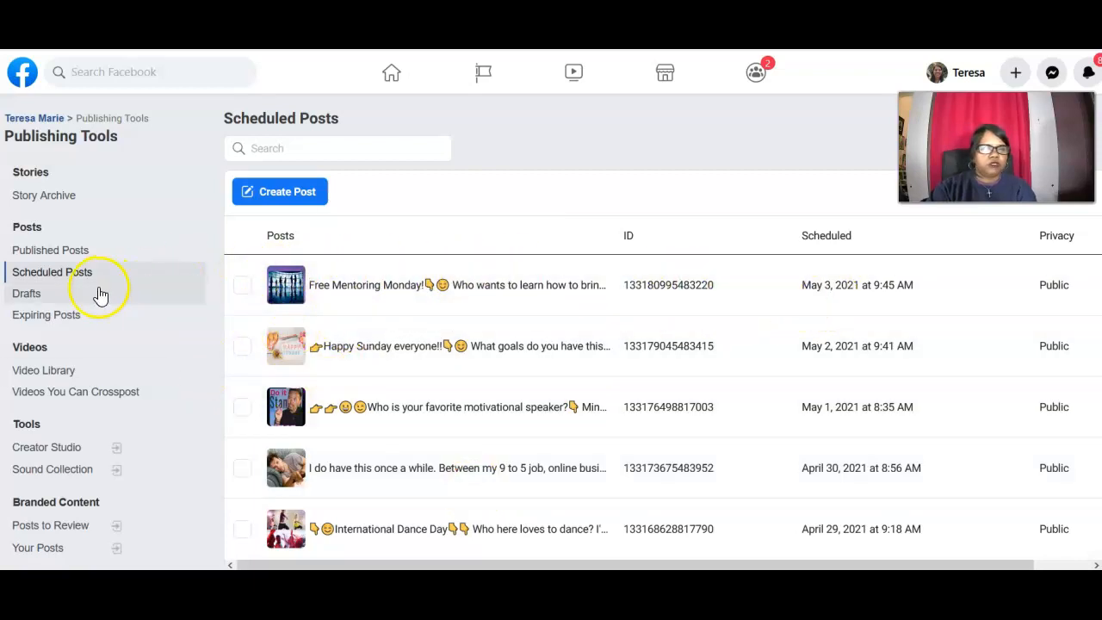
pyautogui.click(75, 258)
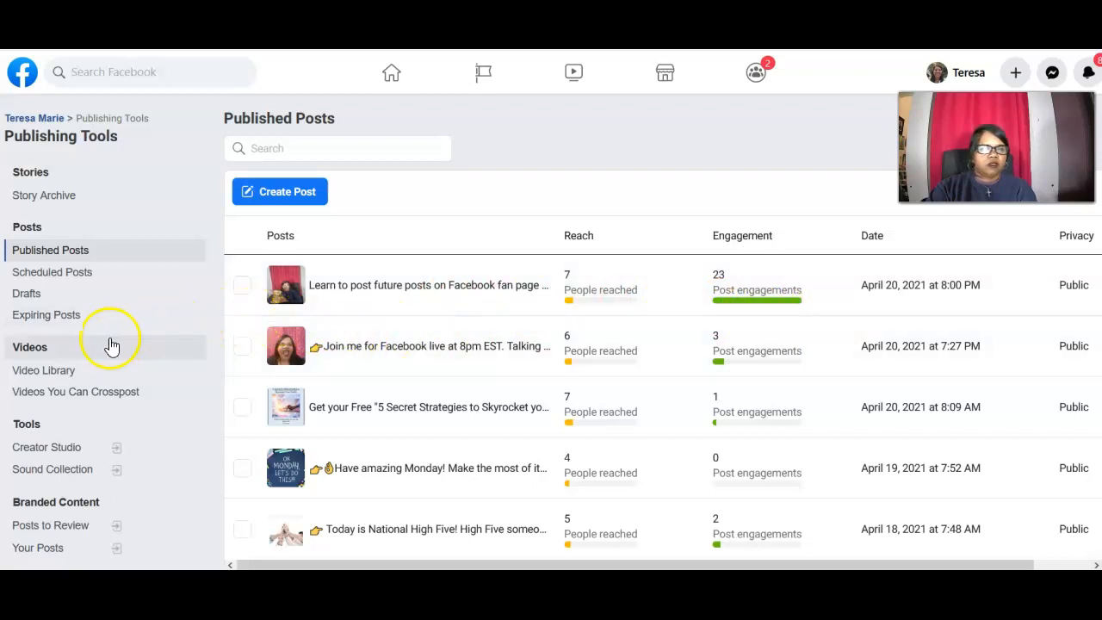
pyautogui.click(74, 278)
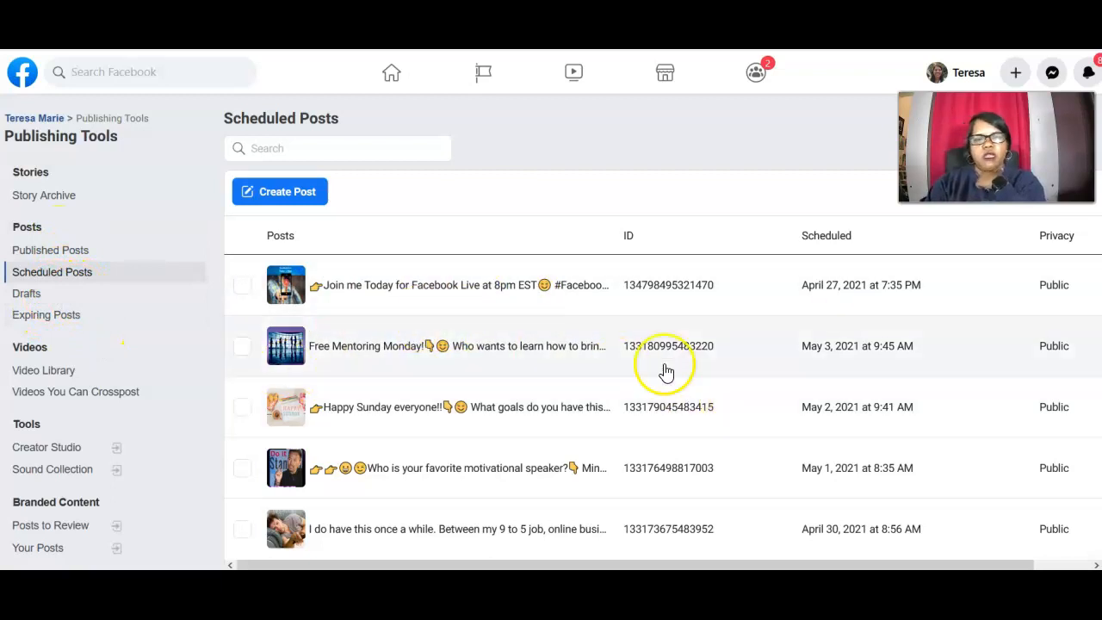
# Reschedule the "Join me Today for Facebook Live at 8pm EST" post to April 27, 2021 at 7:33 PM
pyautogui.click(658, 292)
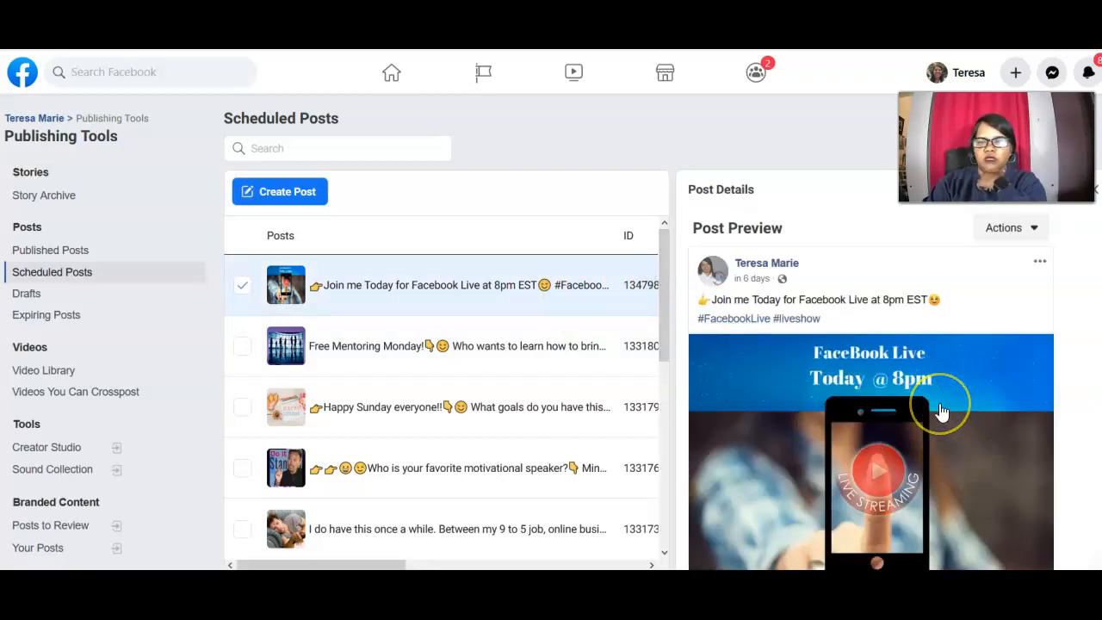
pyautogui.scroll(-1, 942, 411)
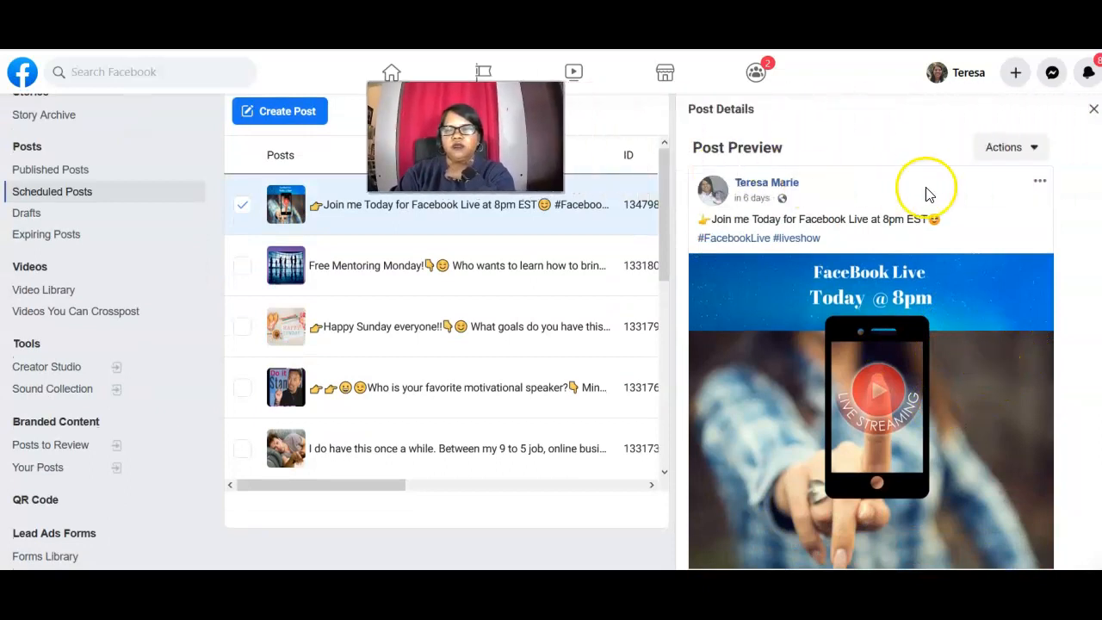
pyautogui.click(1042, 153)
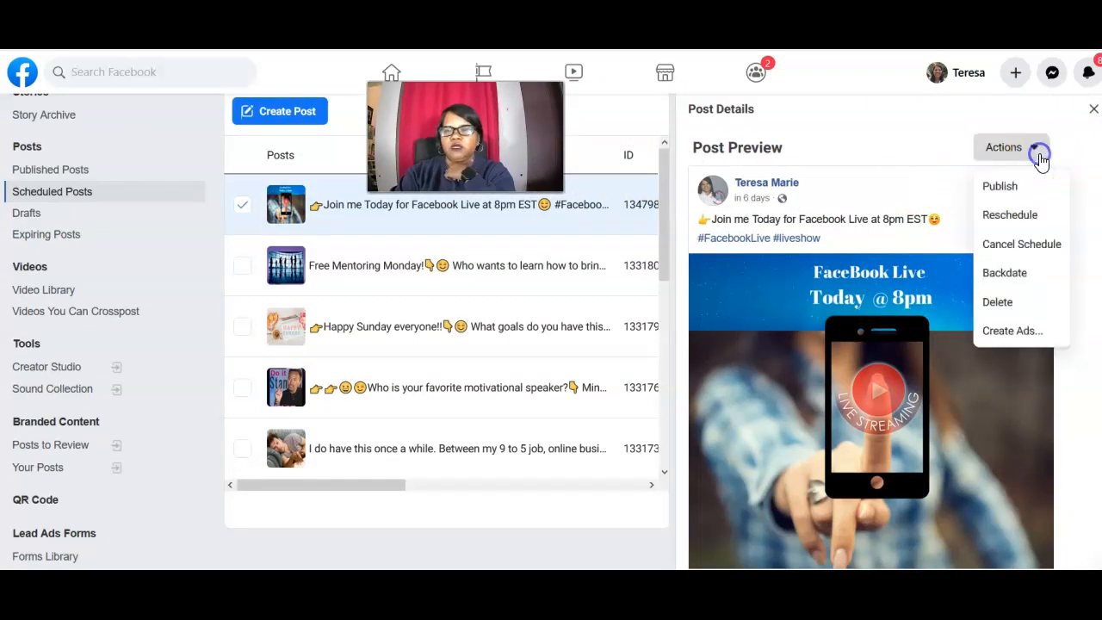
pyautogui.click(1011, 215)
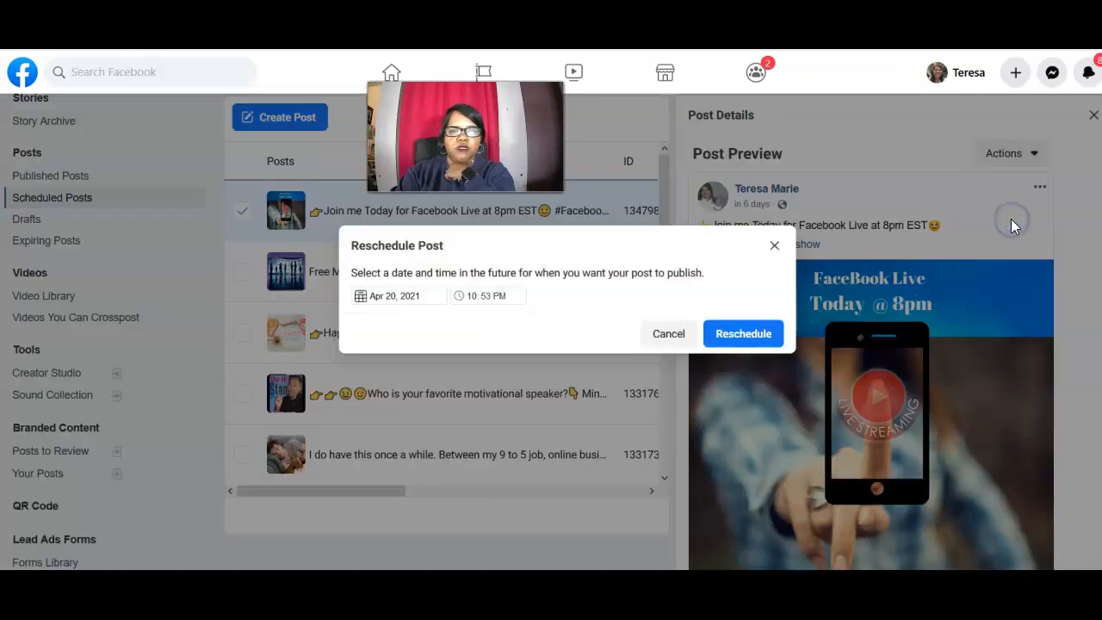
pyautogui.click(413, 295)
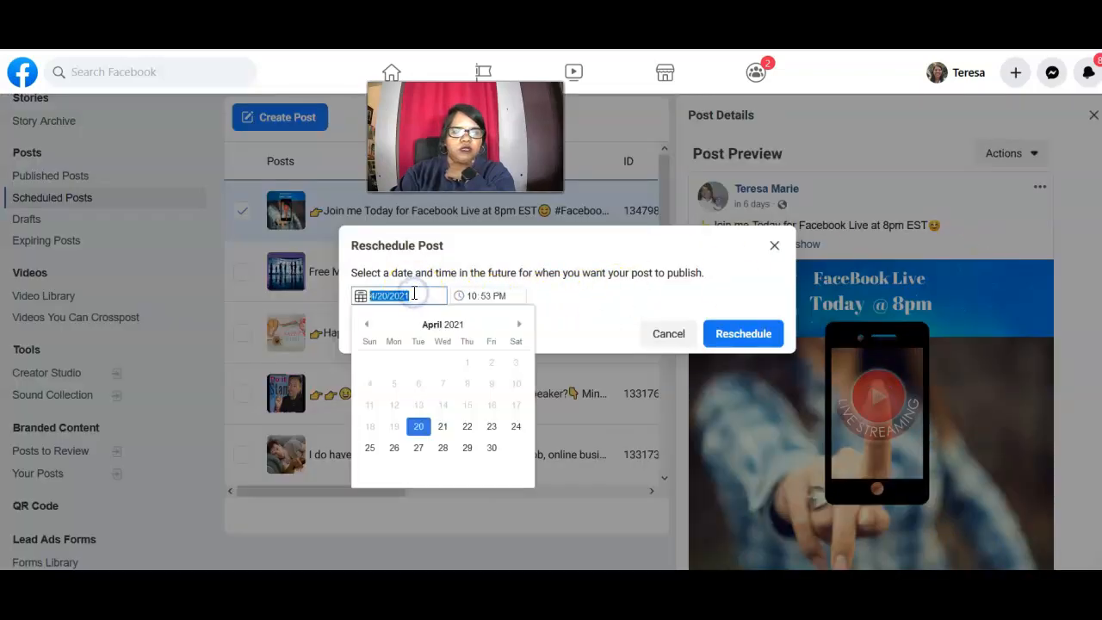
pyautogui.click(420, 450)
pyautogui.click(473, 298)
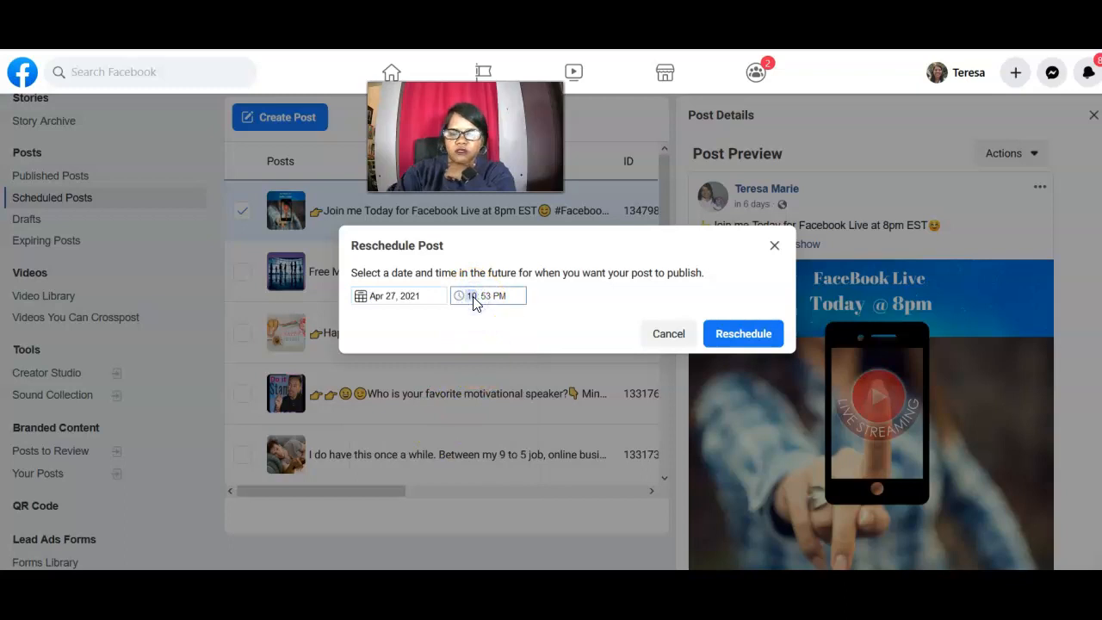
pyautogui.click(489, 297)
pyautogui.write('0')
pyautogui.click(751, 338)
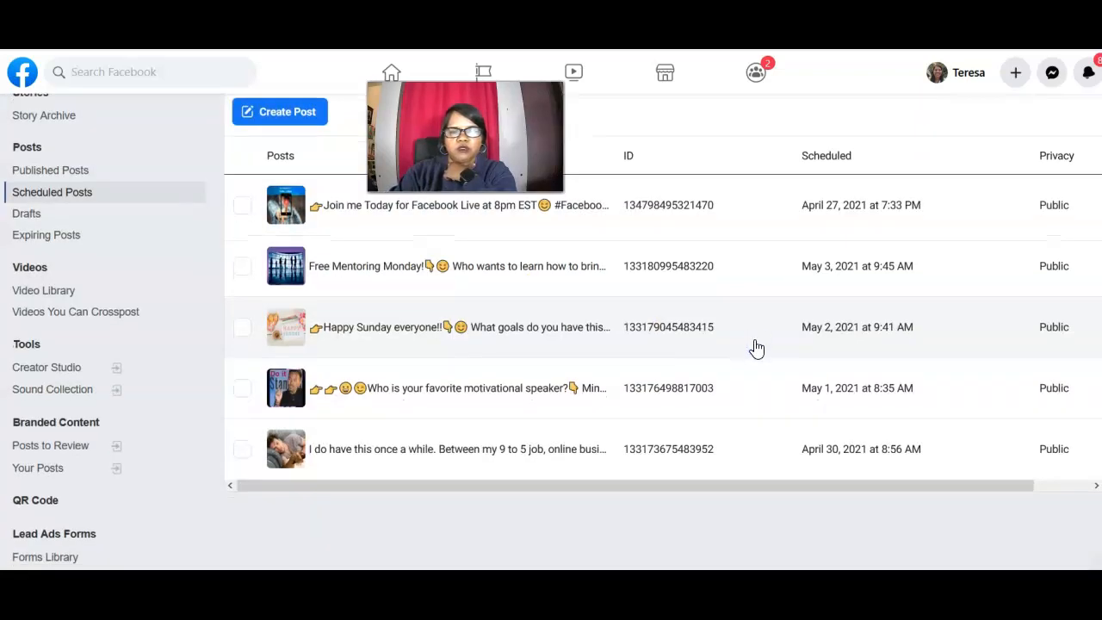
# Reopen the scheduled Facebook Live post's details, bring up its text for editing and cancel the edit
pyautogui.scroll(1, 849, 339)
pyautogui.click(849, 291)
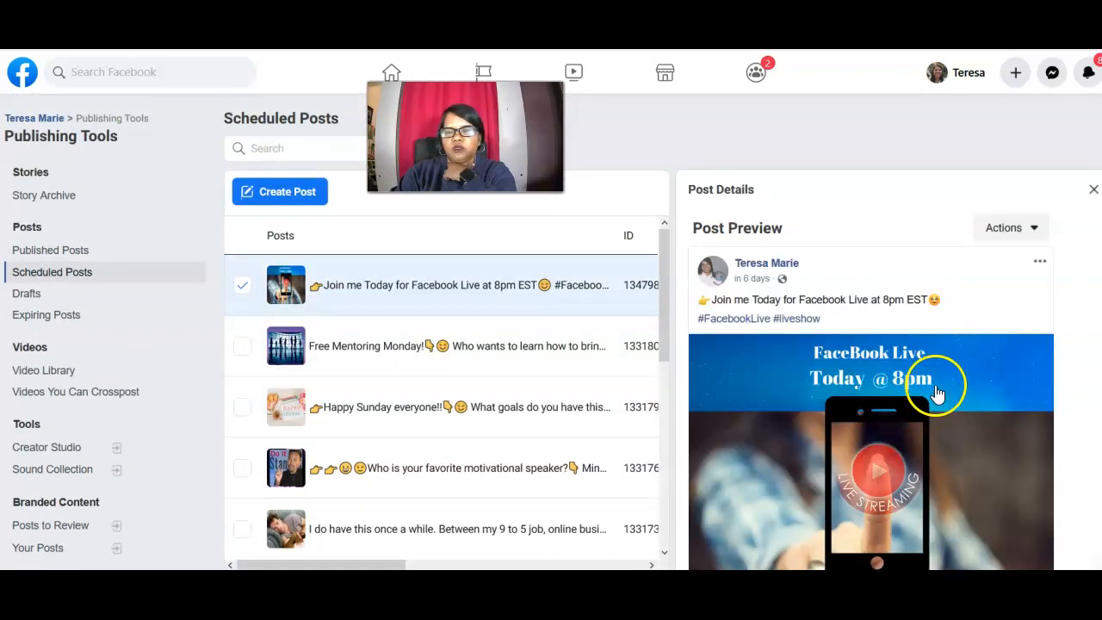
pyautogui.click(1039, 262)
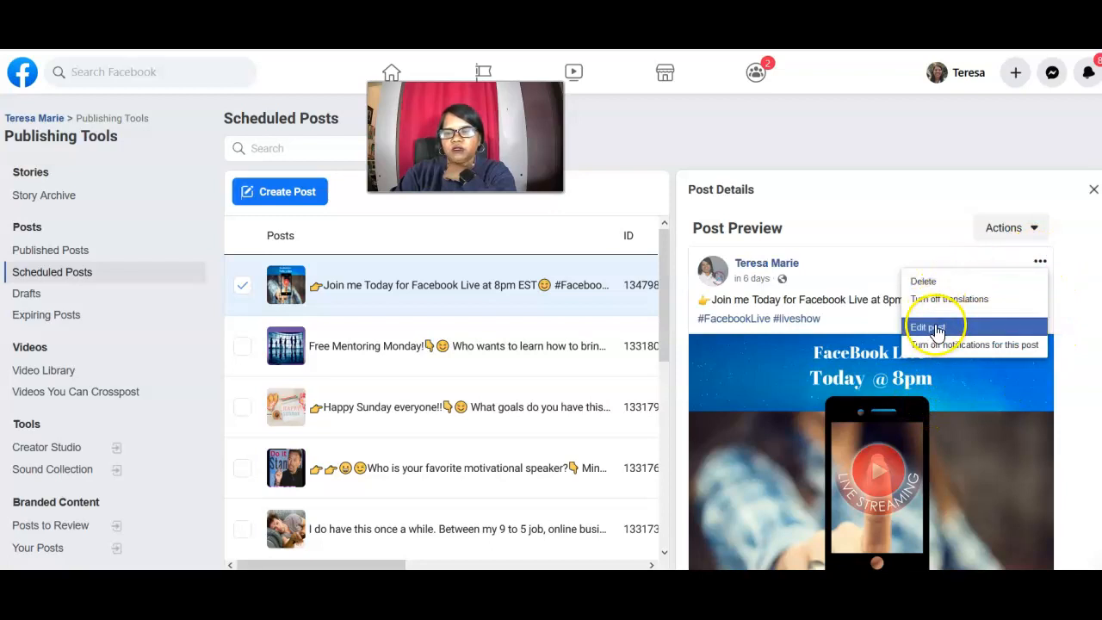
pyautogui.click(937, 329)
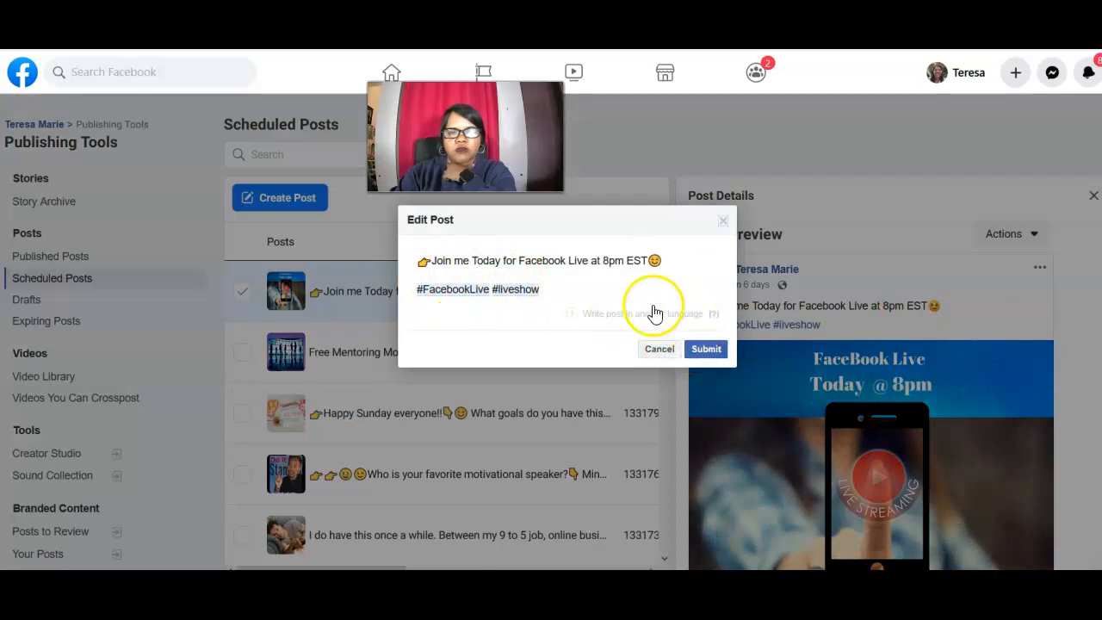
pyautogui.click(660, 350)
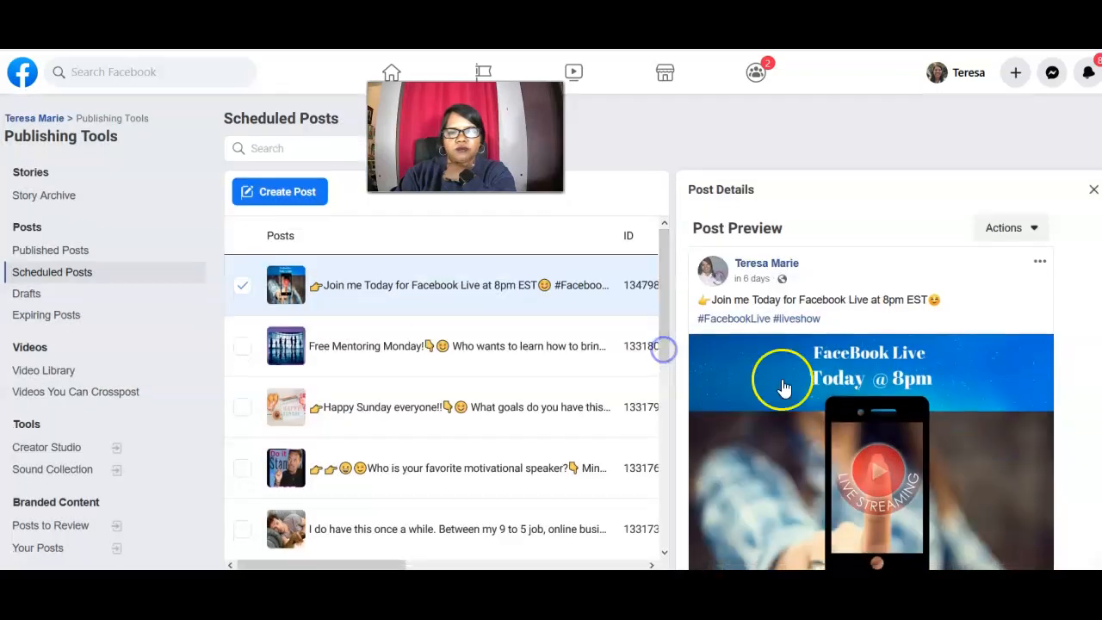
# Open the post's picture in the photo viewer and examine the post's text and image in the Edit Post dialog
pyautogui.scroll(-1, 845, 392)
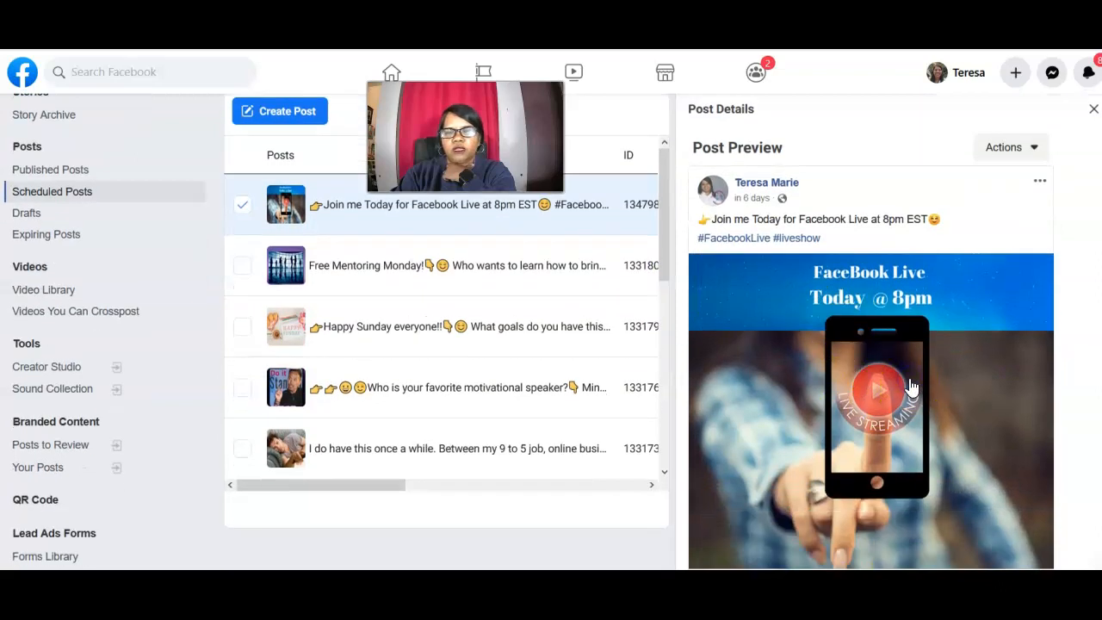
pyautogui.click(911, 388)
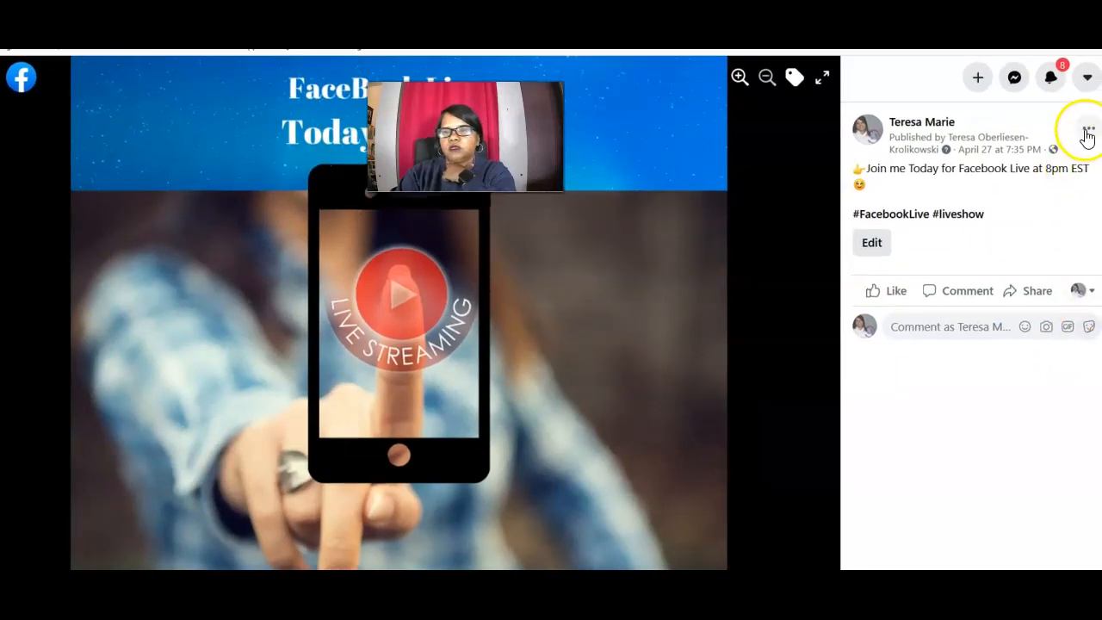
pyautogui.click(1088, 134)
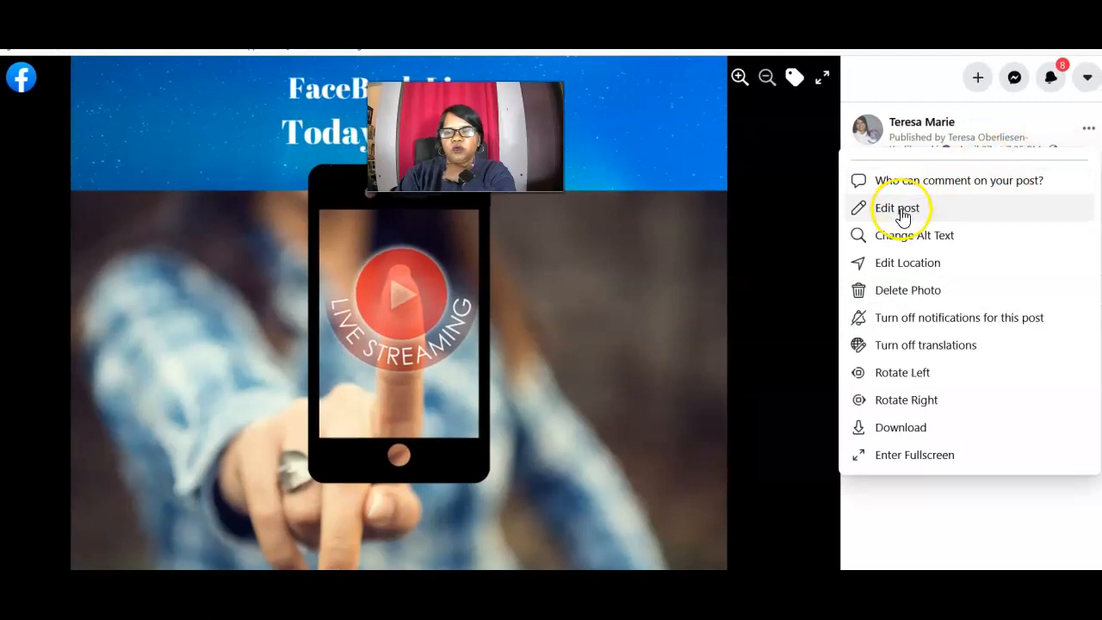
pyautogui.click(888, 211)
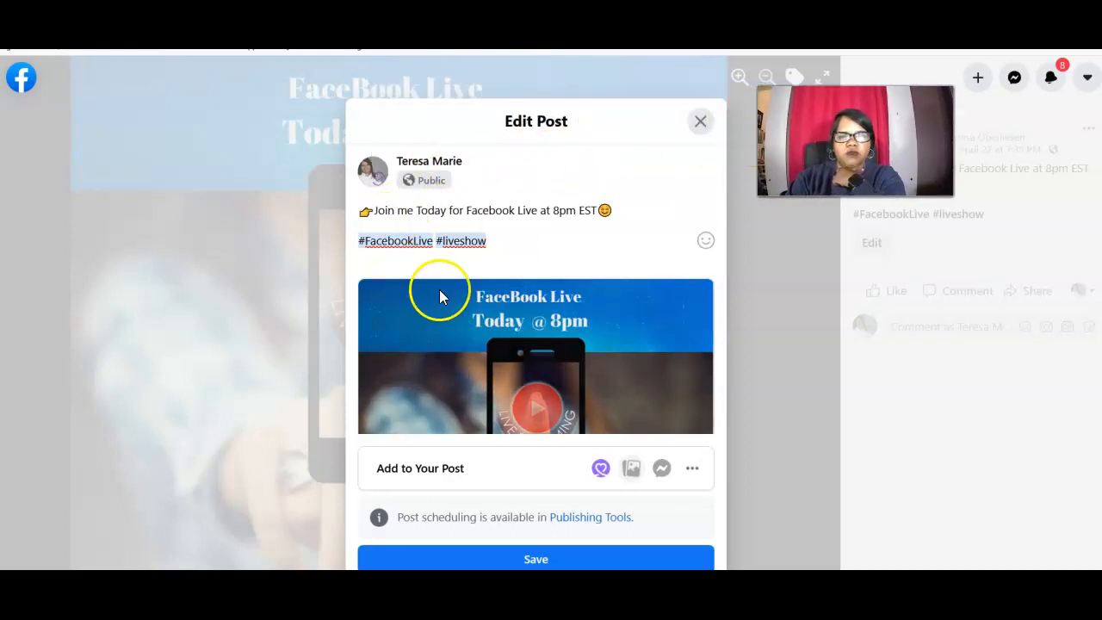
pyautogui.scroll(-2, 662, 392)
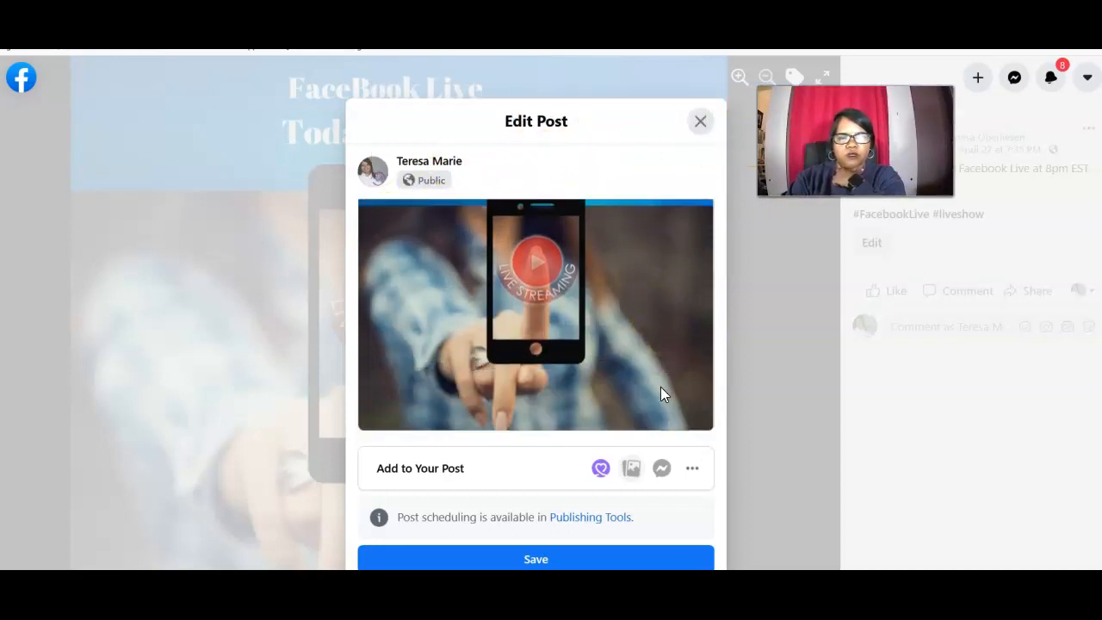
pyautogui.scroll(1, 661, 392)
pyautogui.scroll(2, 661, 395)
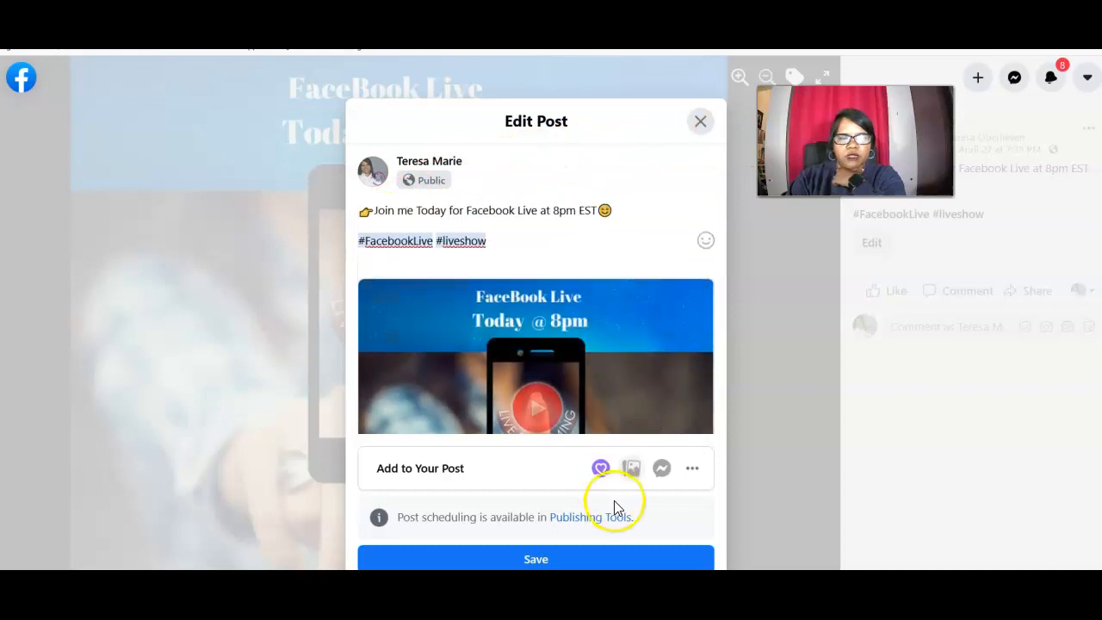
# View the further Add to Your Post options and close the post editor
pyautogui.click(692, 468)
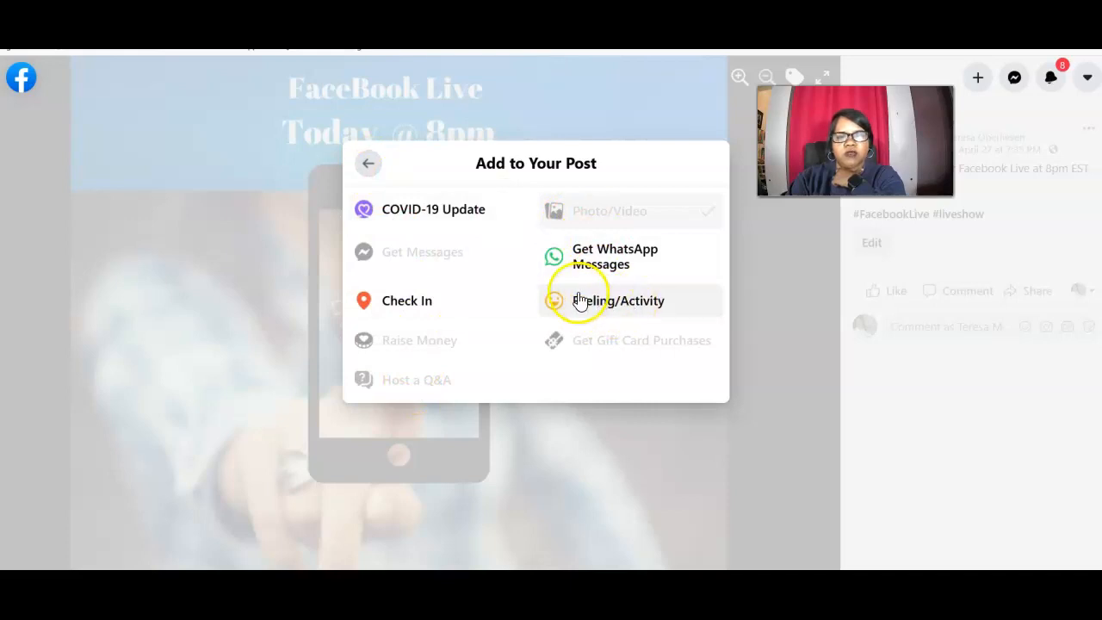
pyautogui.click(368, 164)
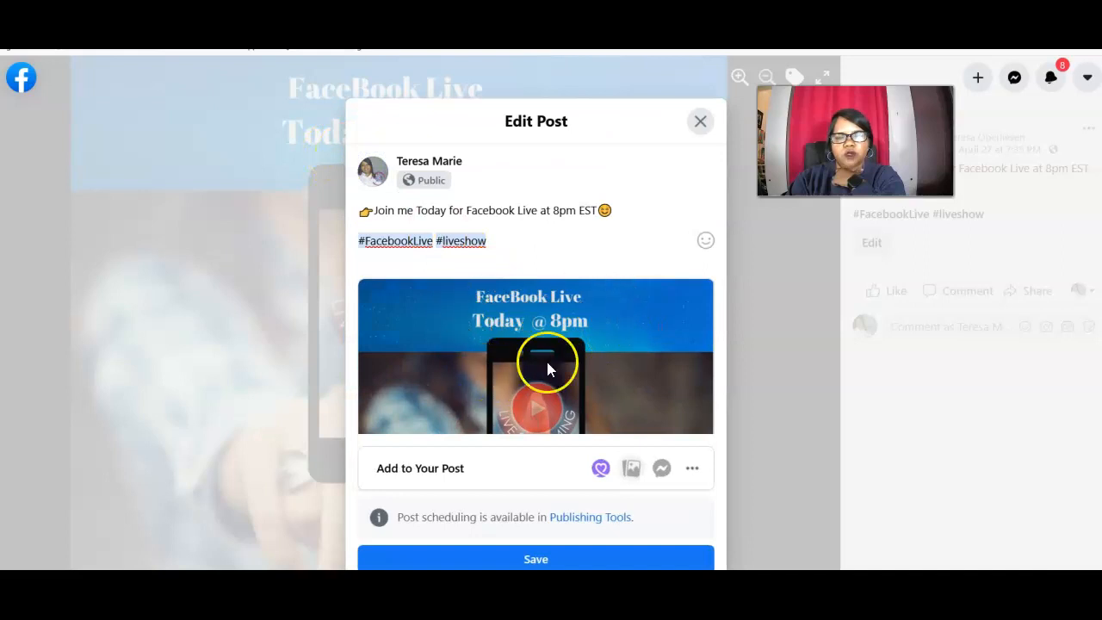
pyautogui.click(699, 123)
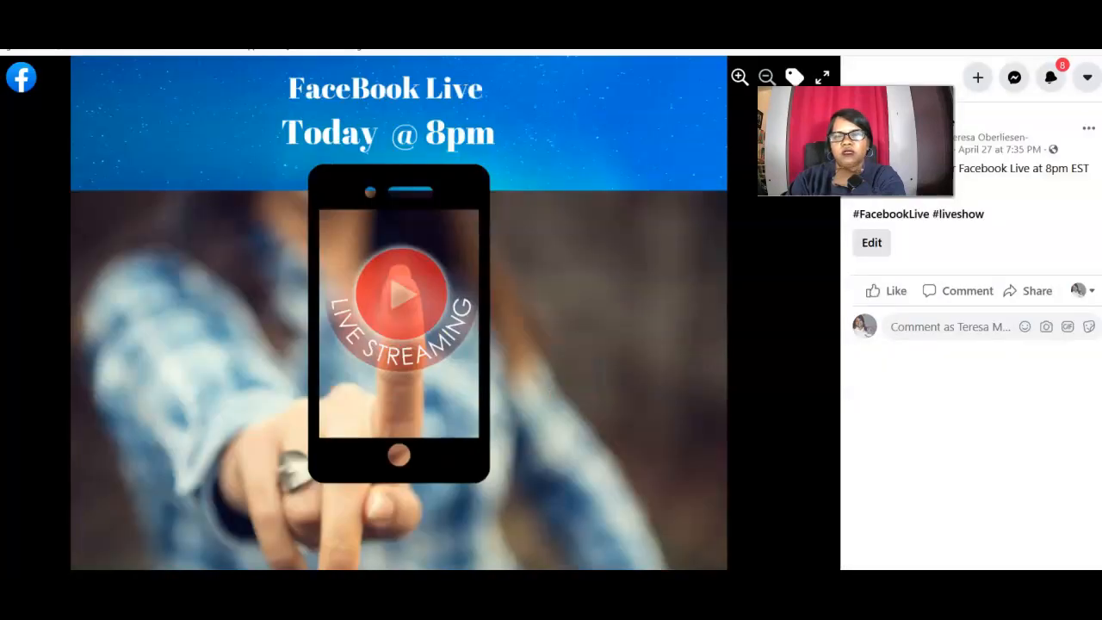
# Bring up the deletion prompt for the post's photo and cancel the deletion
pyautogui.click(1089, 129)
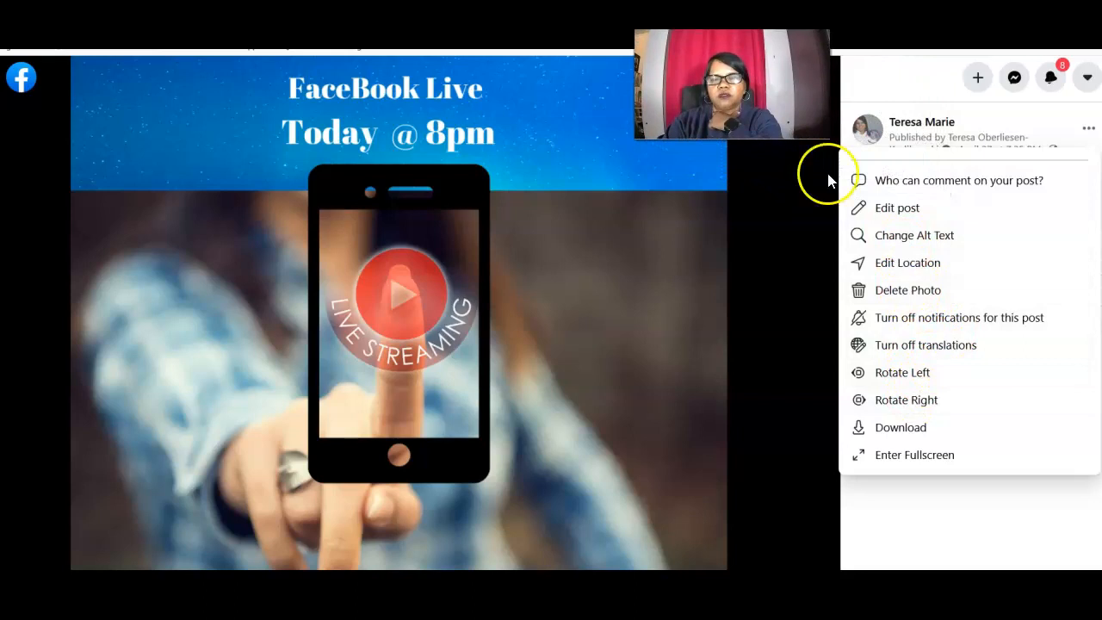
pyautogui.click(927, 301)
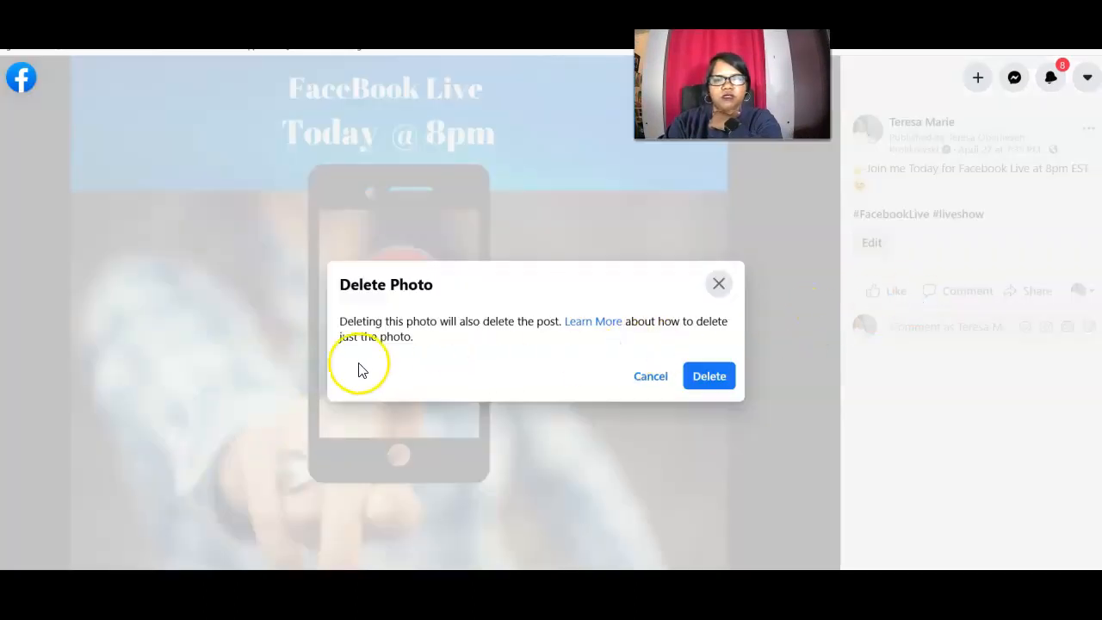
pyautogui.click(642, 377)
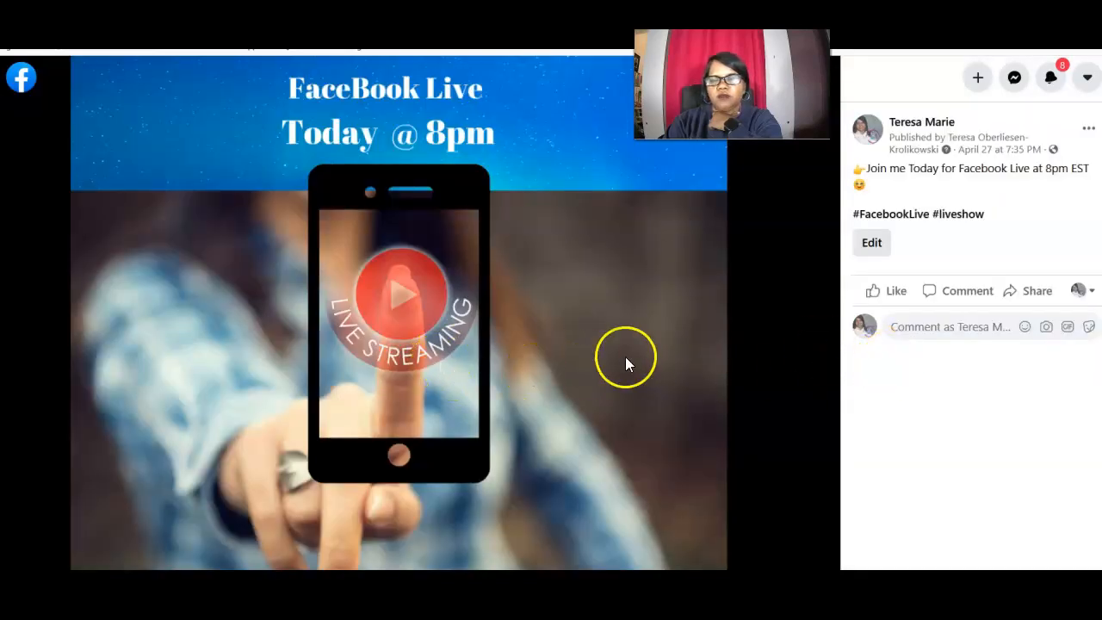